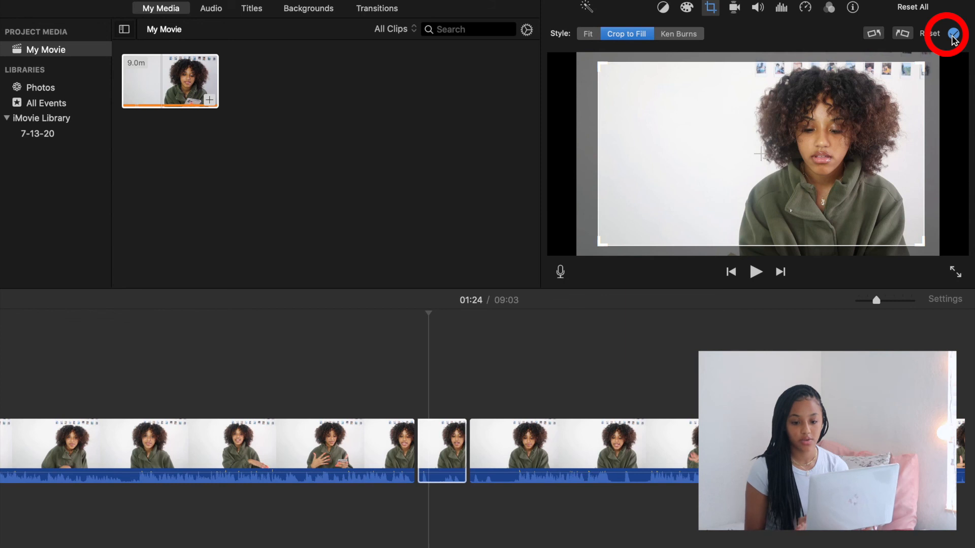
- Play back the cropped short clip around 01:25 to check its framing
click(394, 377)
key(space)
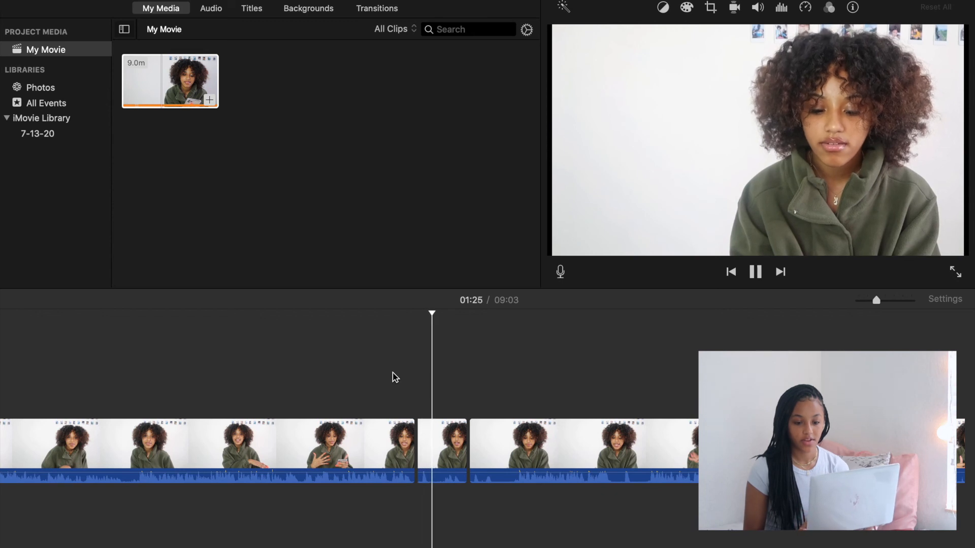
click(437, 436)
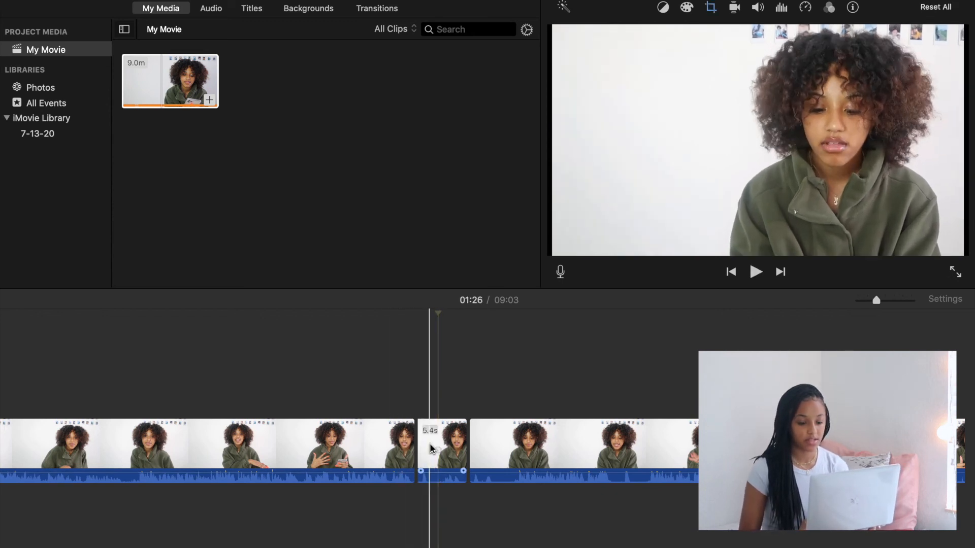
- Shrink the short clip's Crop to Fill frame and move it toward the blank wall beside the woman
click(430, 448)
drag(596, 61, 730, 135)
drag(858, 213, 735, 175)
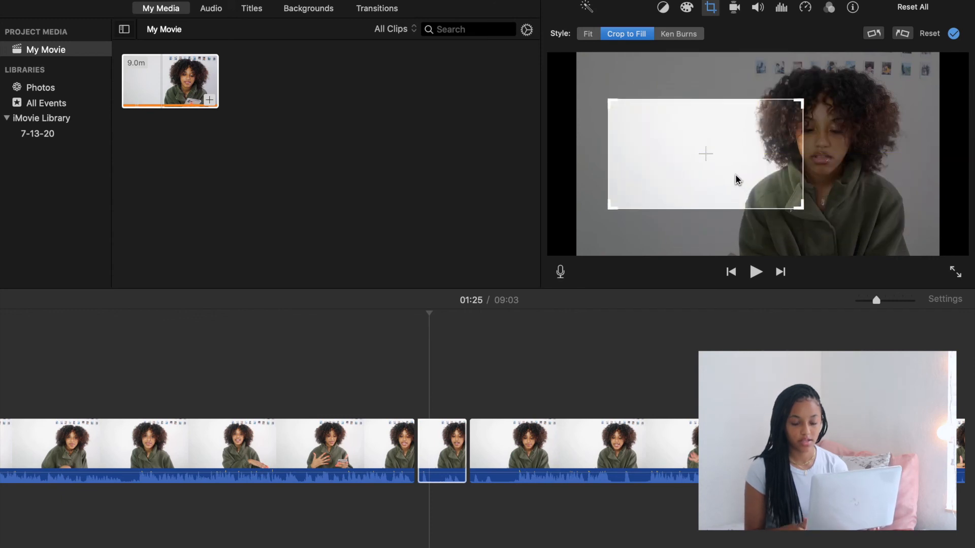
- Apply Ken Burns to the short clip, with the Start frame covering the whole picture and the End frame tightly around the face
click(689, 35)
drag(733, 173, 770, 154)
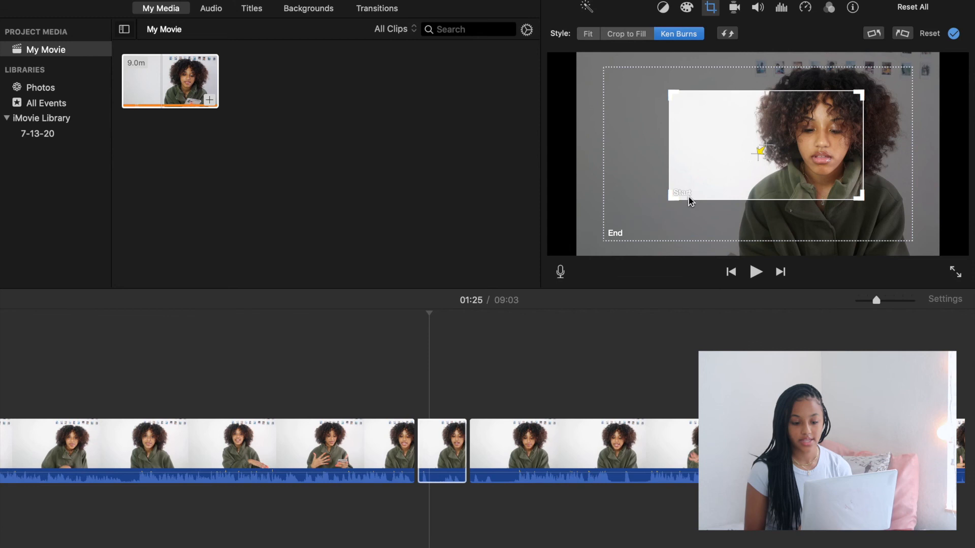
drag(669, 201, 535, 283)
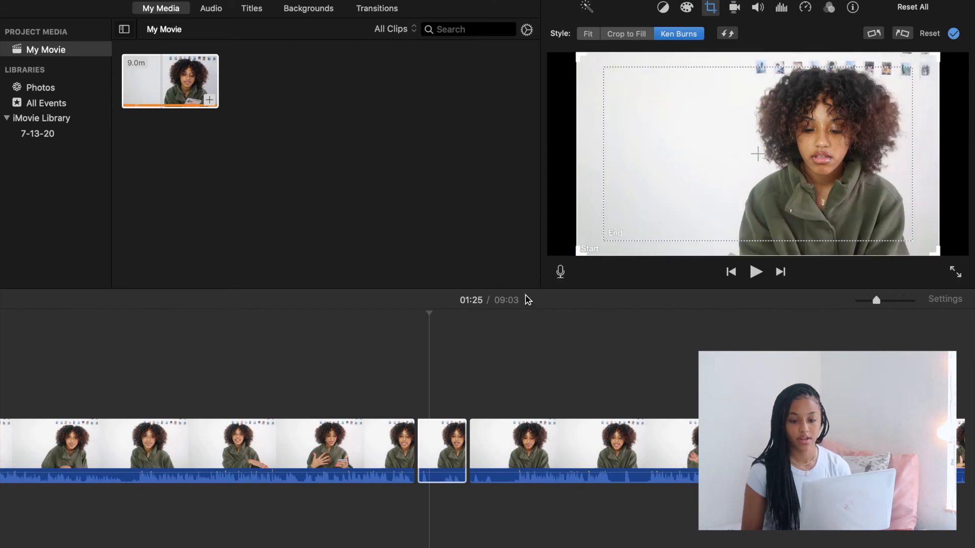
click(617, 235)
drag(604, 241, 744, 161)
drag(883, 87, 873, 101)
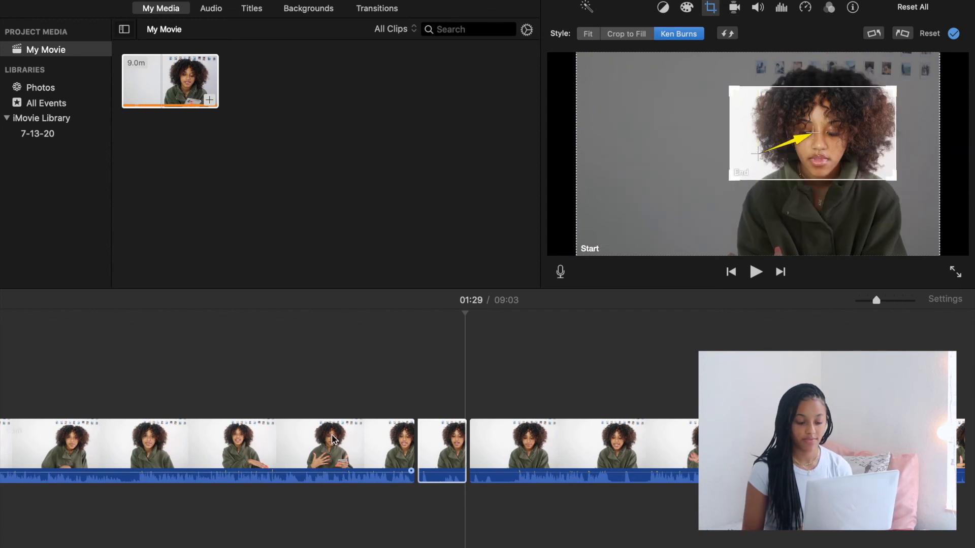
- Play back the short clip to preview its Ken Burns zoom onto the face
click(413, 391)
key(space)
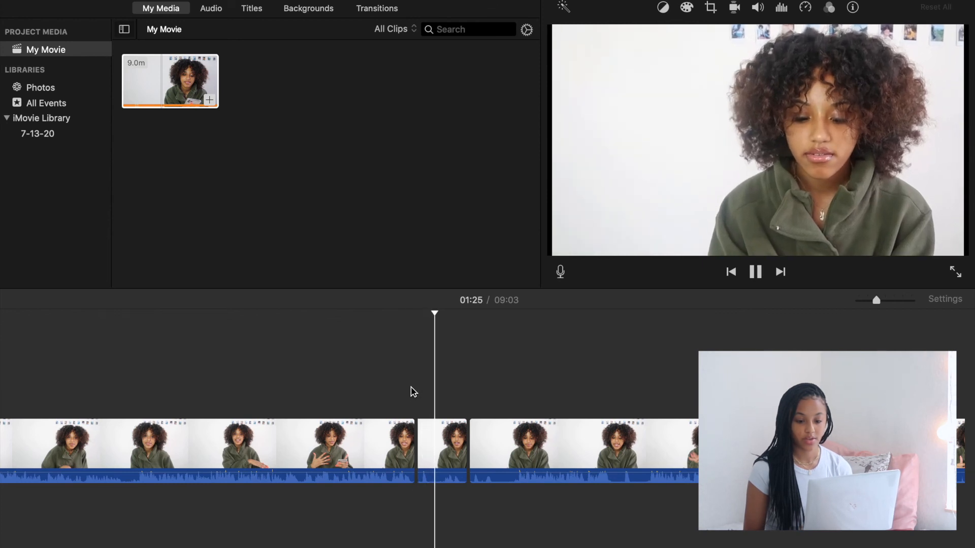
key(space)
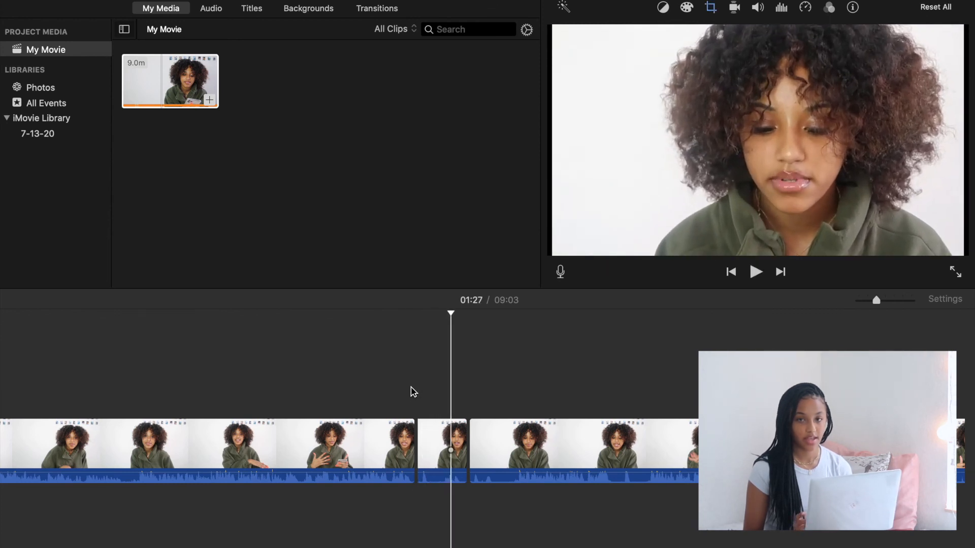
- Turn the Ken Burns zoom into a sideways pan, with the Start frame on the blank wall and the End frame on the face, and preview it
click(438, 449)
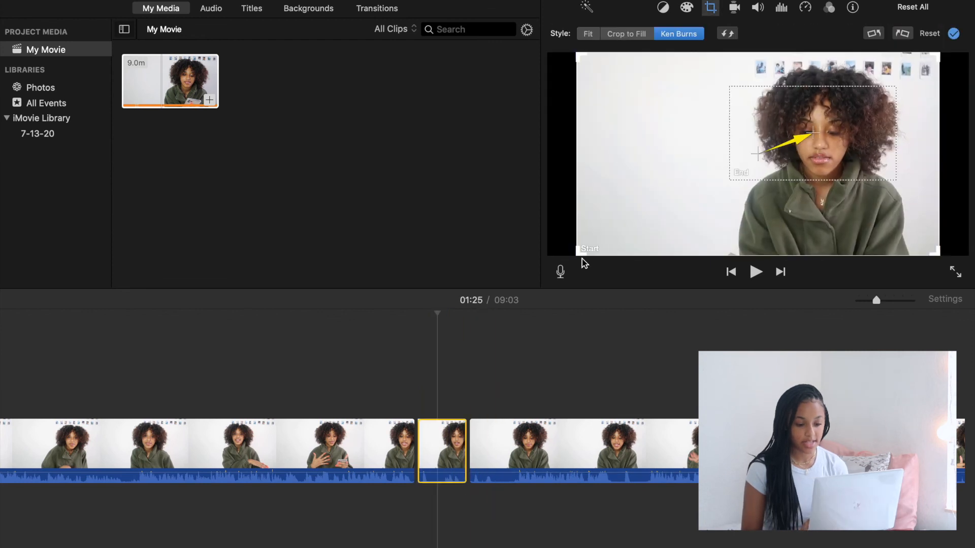
drag(578, 253, 687, 153)
drag(914, 90, 703, 121)
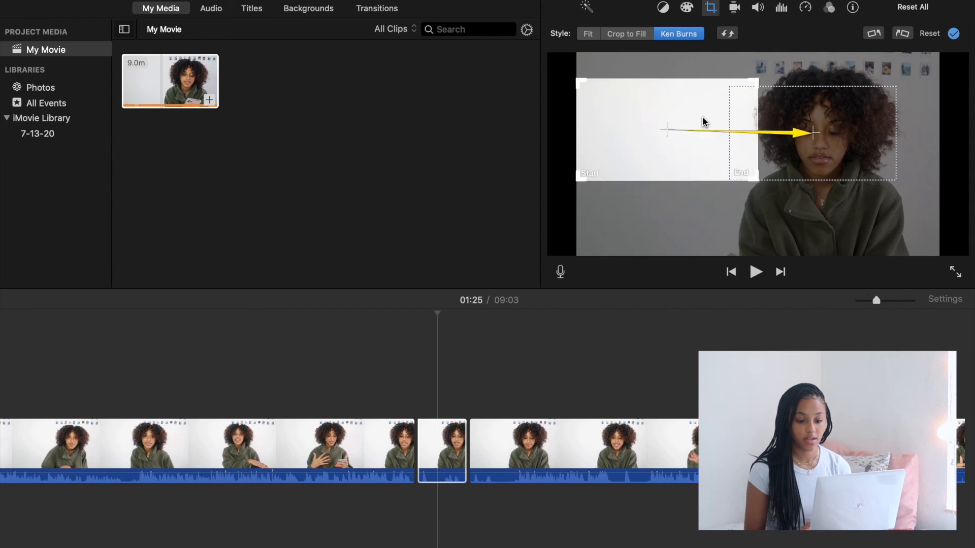
click(802, 142)
drag(886, 87, 911, 81)
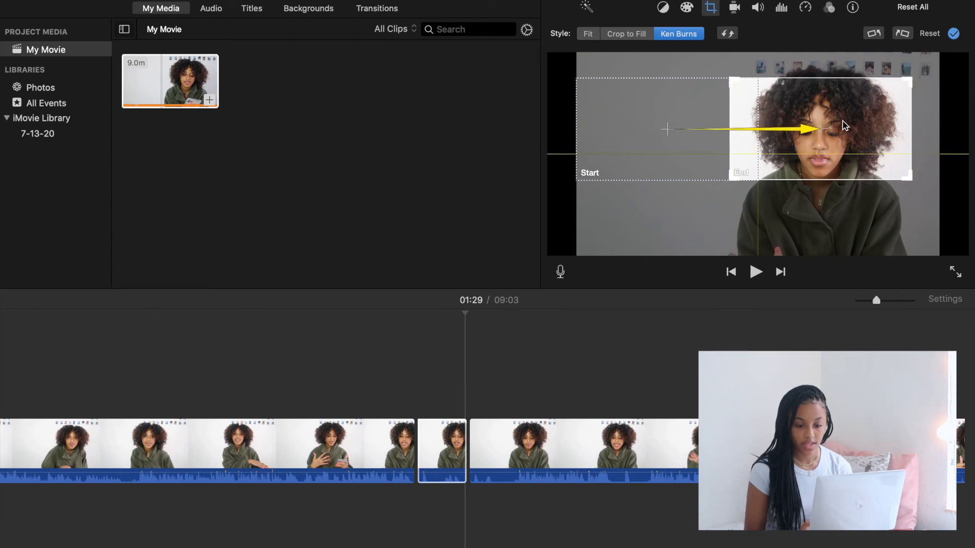
drag(844, 125, 891, 125)
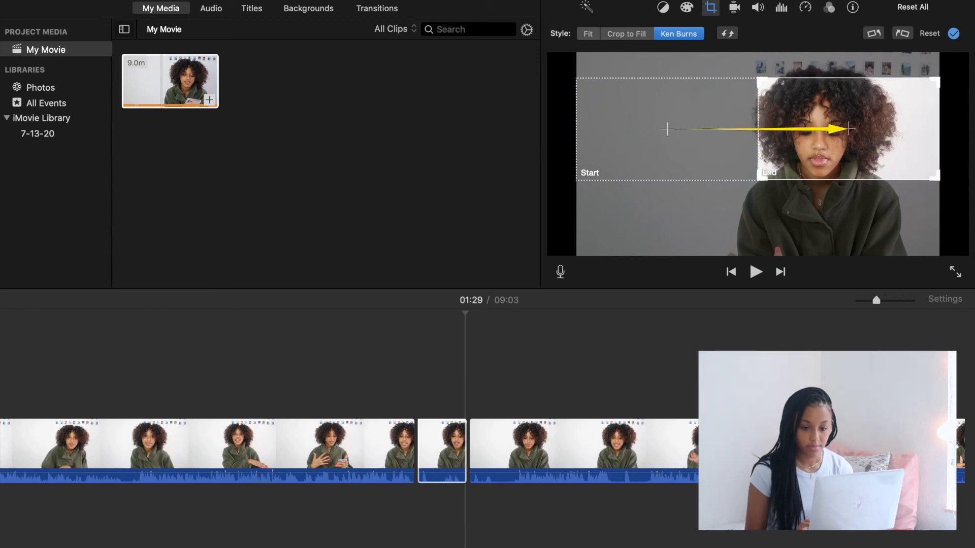
click(409, 510)
key(space)
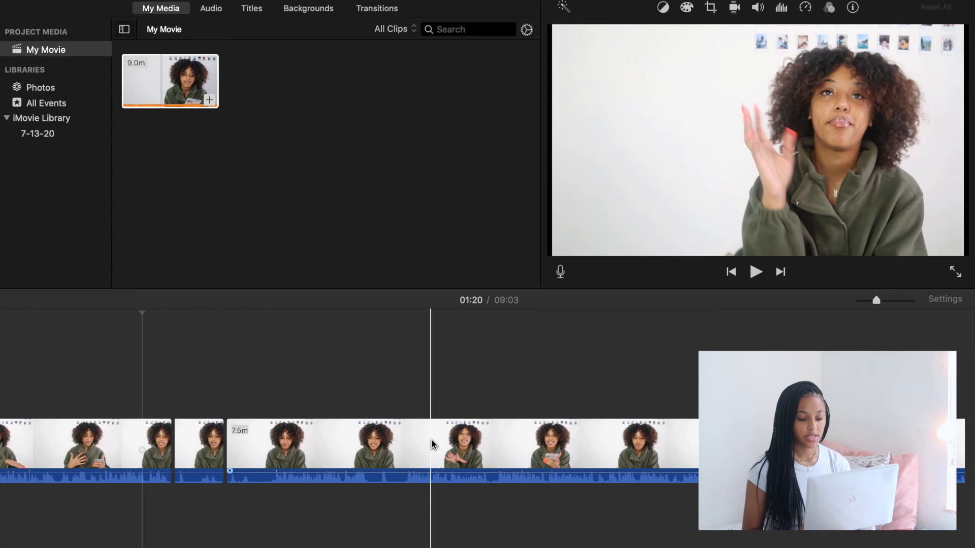
- Split the long clip at 01:51 and again further on to isolate an 11-second segment, and select that segment
click(431, 439)
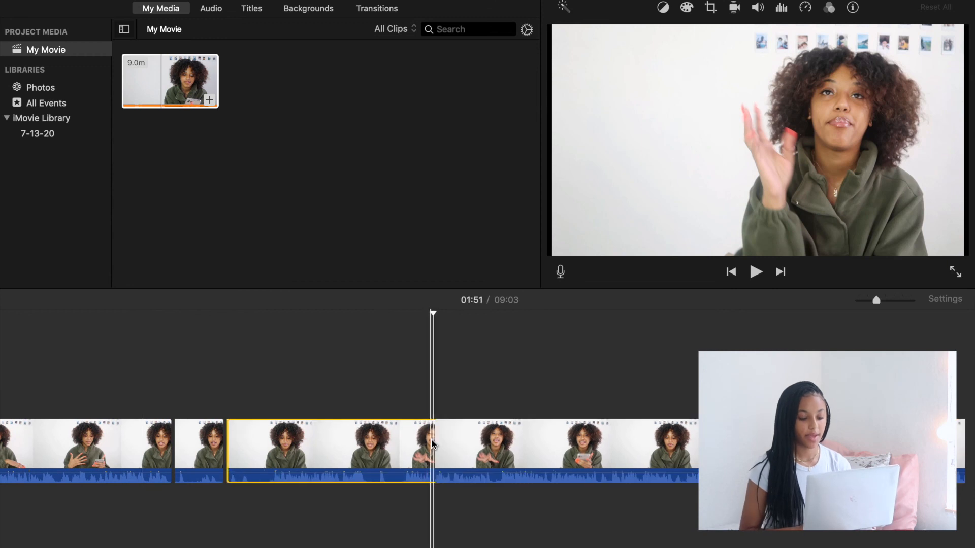
click(534, 442)
key(super+b)
click(472, 460)
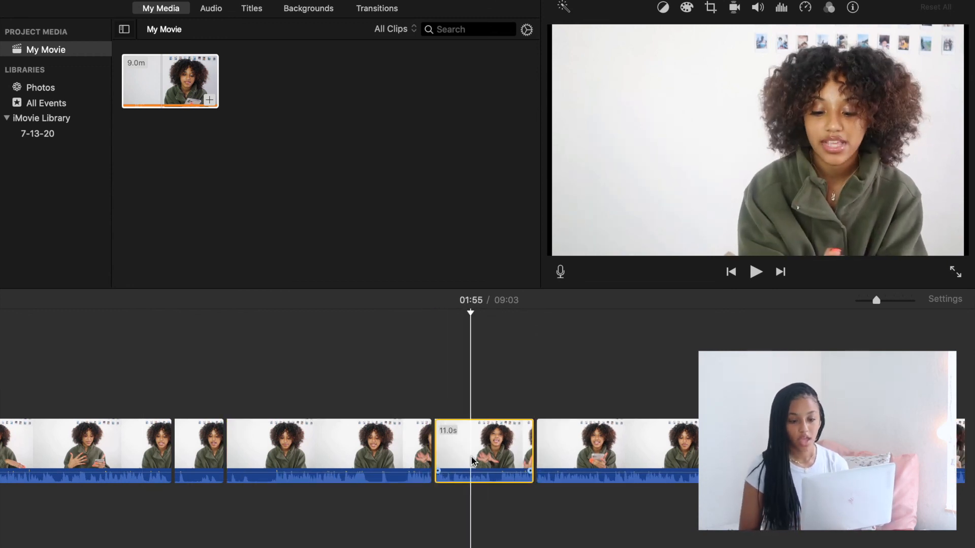
- Set the 11-second segment's speed to Slow and play it back
click(806, 8)
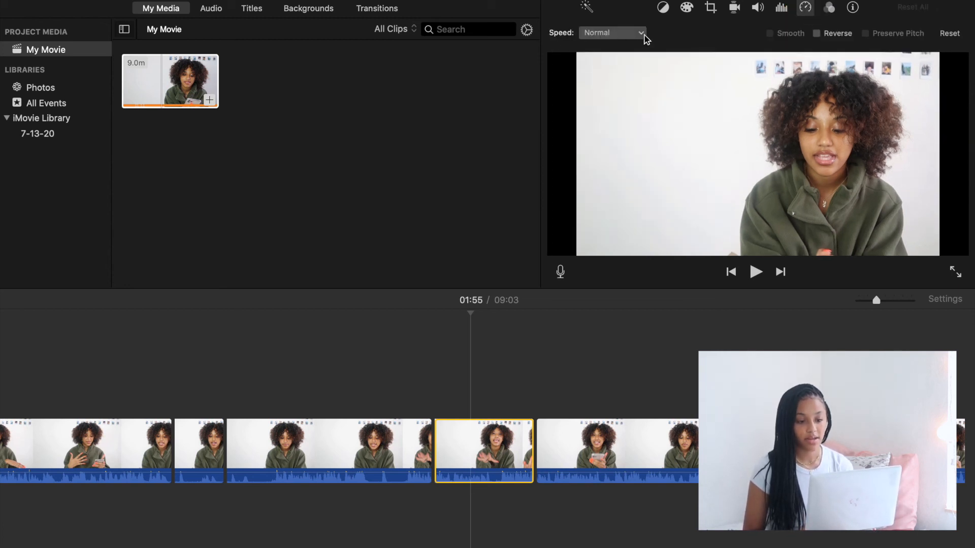
click(640, 33)
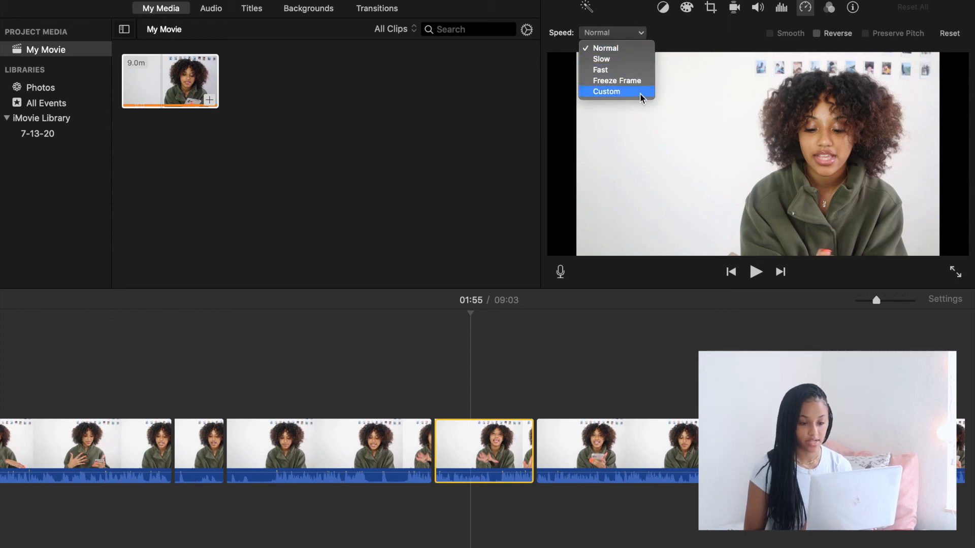
click(641, 60)
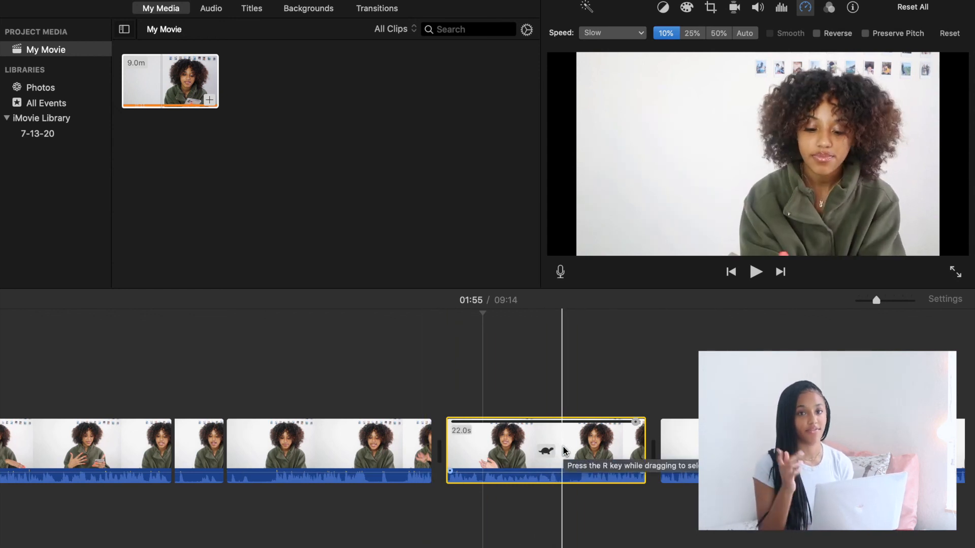
click(407, 510)
key(space)
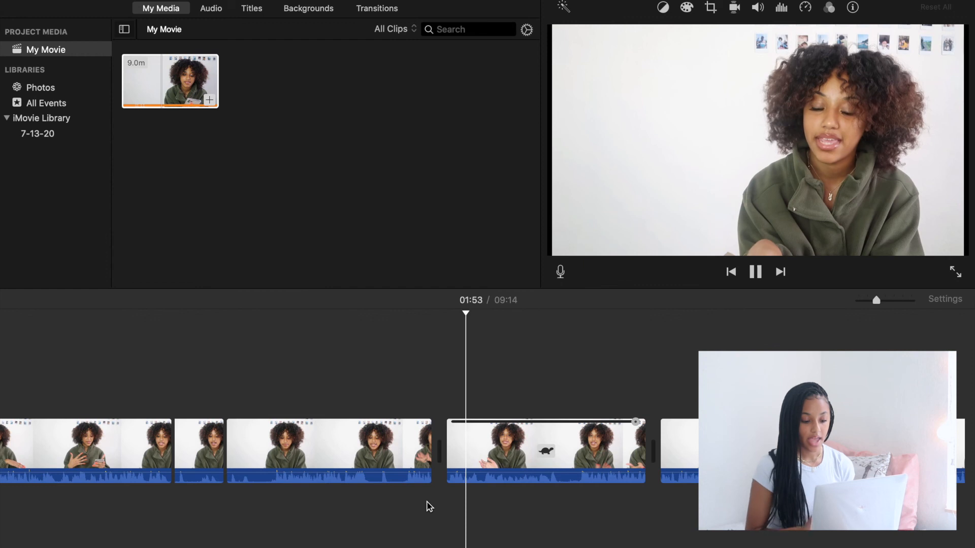
- Set the slowed segment's speed to 50%
click(516, 455)
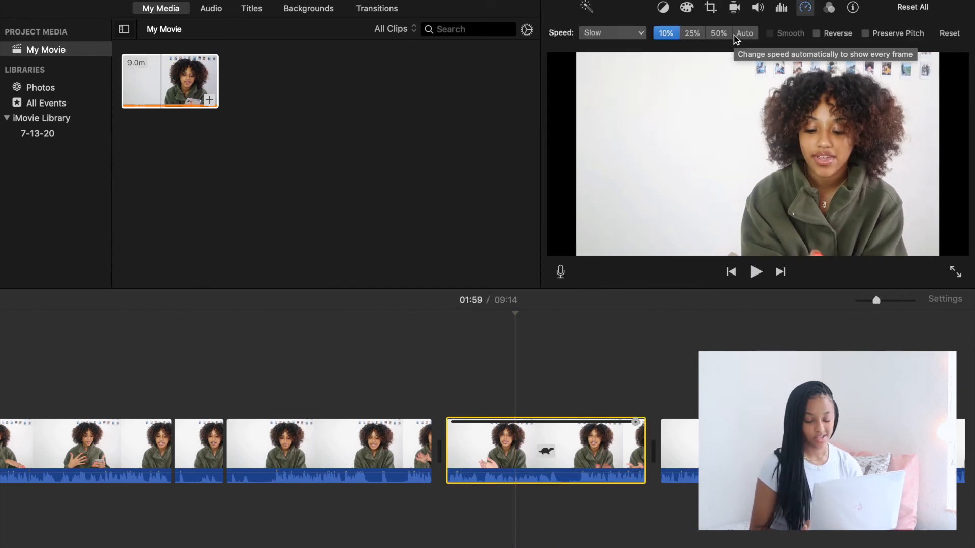
click(710, 35)
click(712, 35)
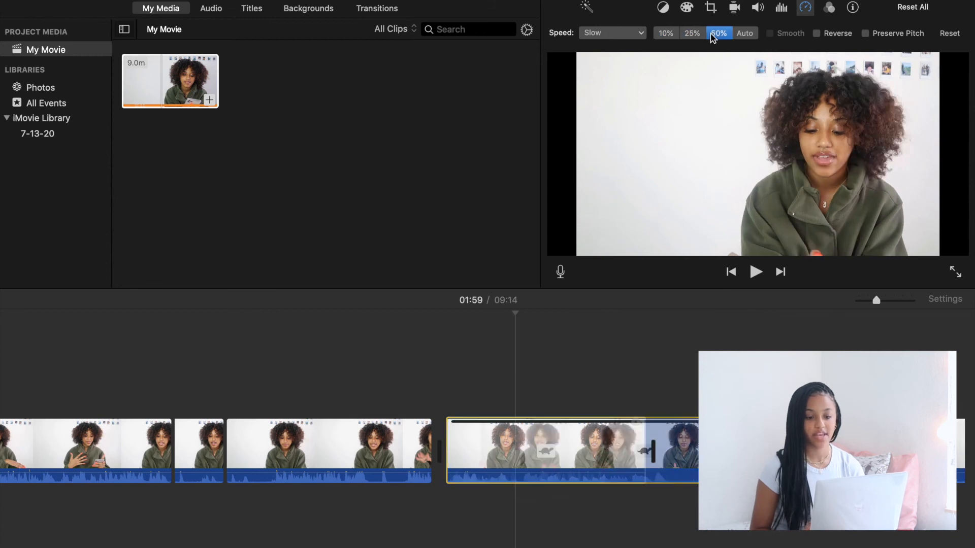
- Change the segment's speed to Fast and try the 4x, 8x and 20x rates
click(624, 35)
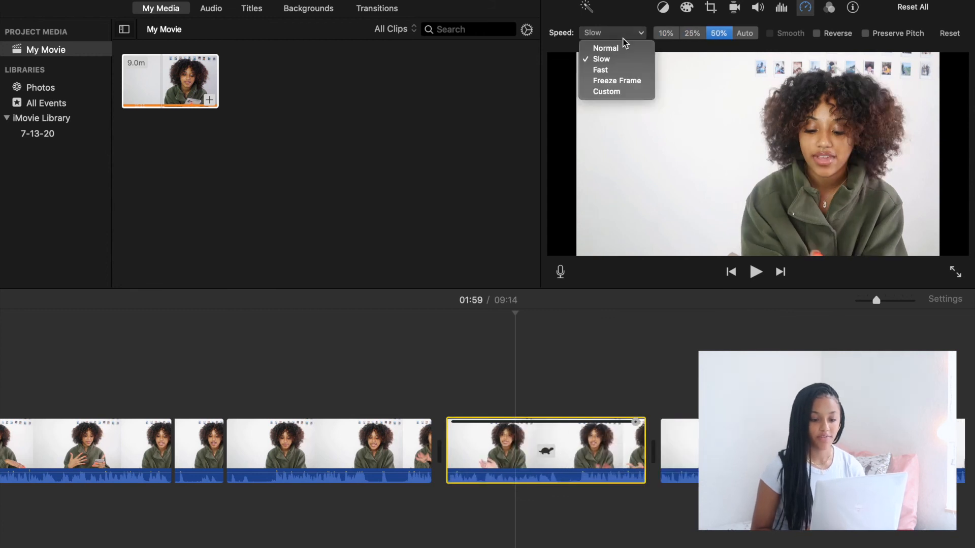
click(626, 68)
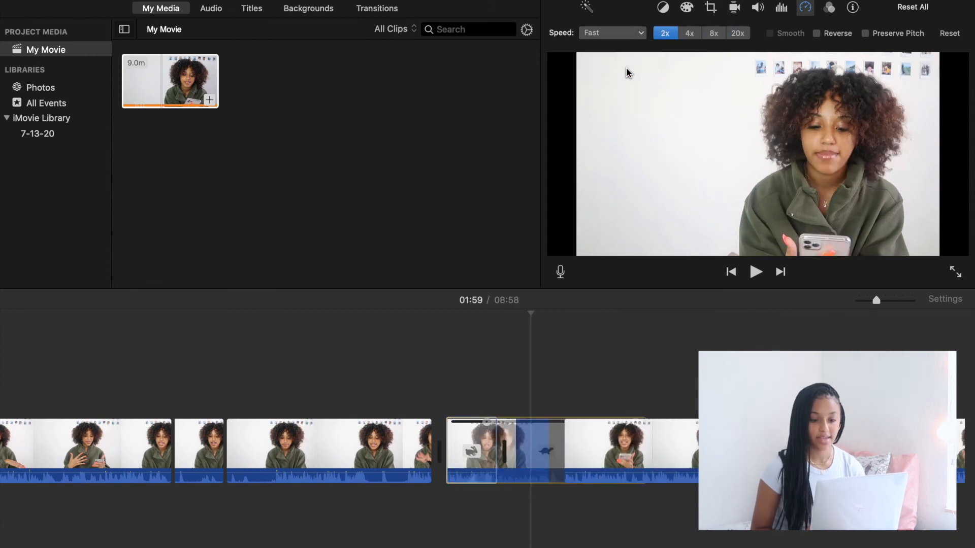
click(696, 35)
click(714, 36)
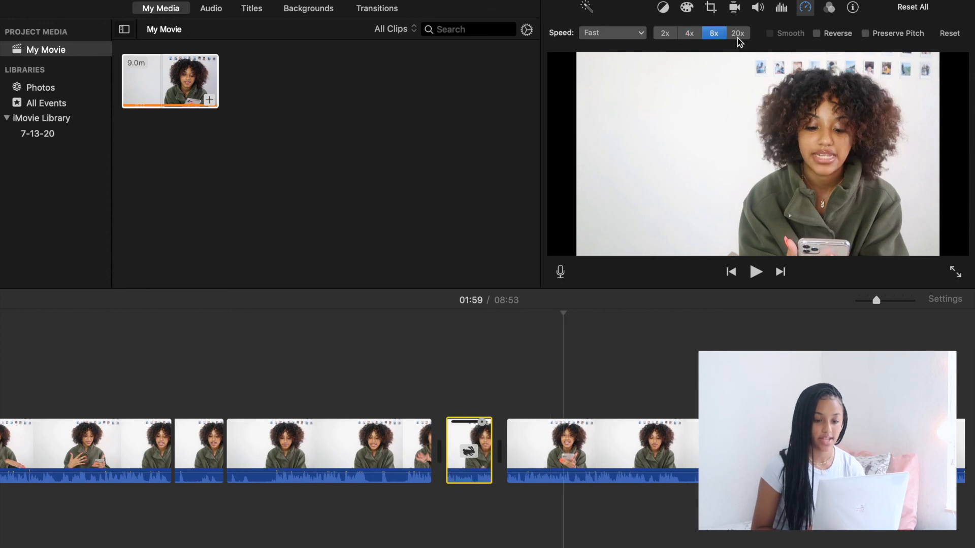
click(737, 34)
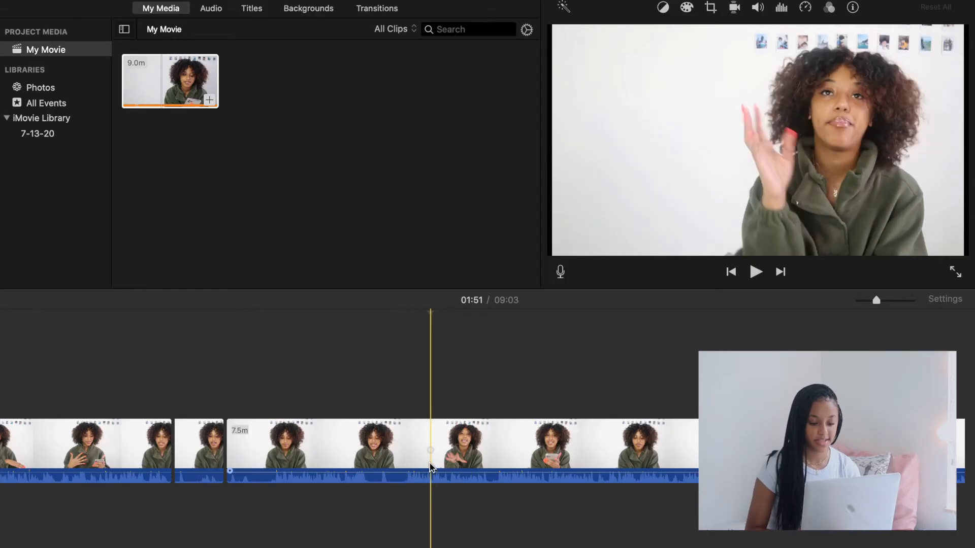
- Split the long clip at 01:51 and 01:59 to isolate a short segment
click(429, 425)
key(super+b)
click(500, 445)
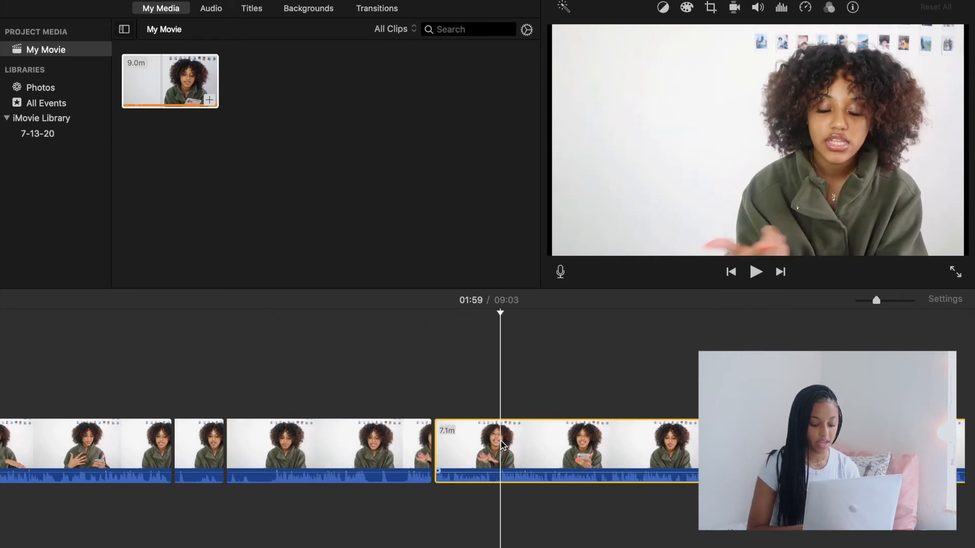
key(super+b)
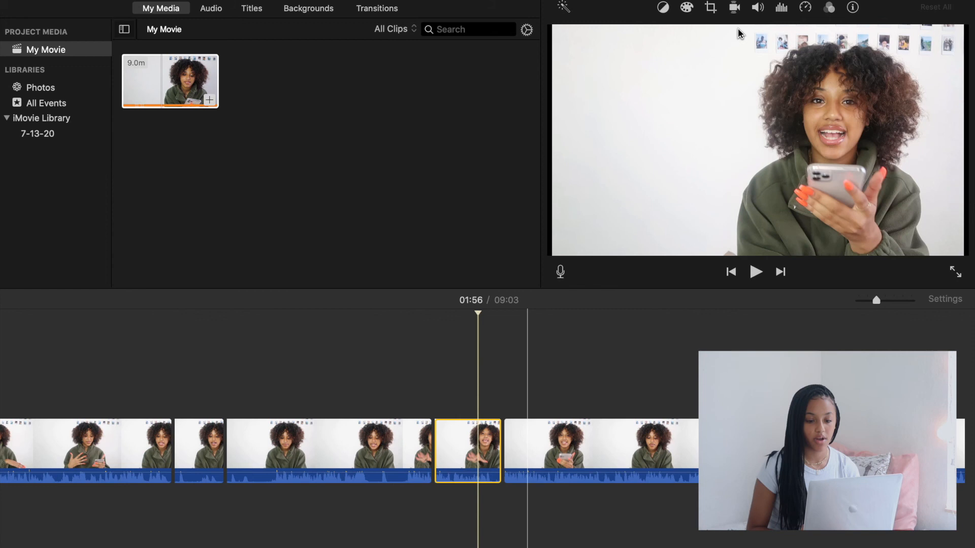
- Add a Freeze Frame at 01:56 within the isolated segment
click(805, 8)
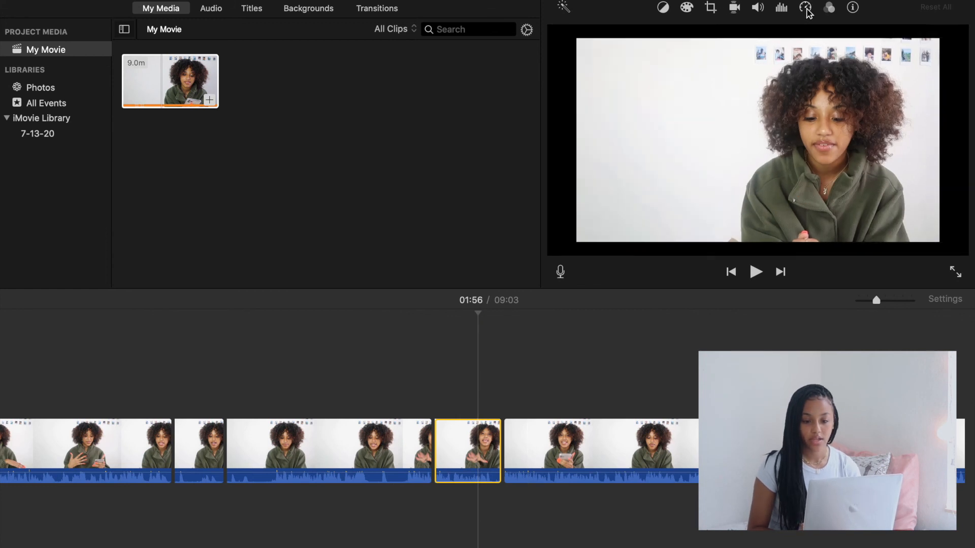
click(618, 34)
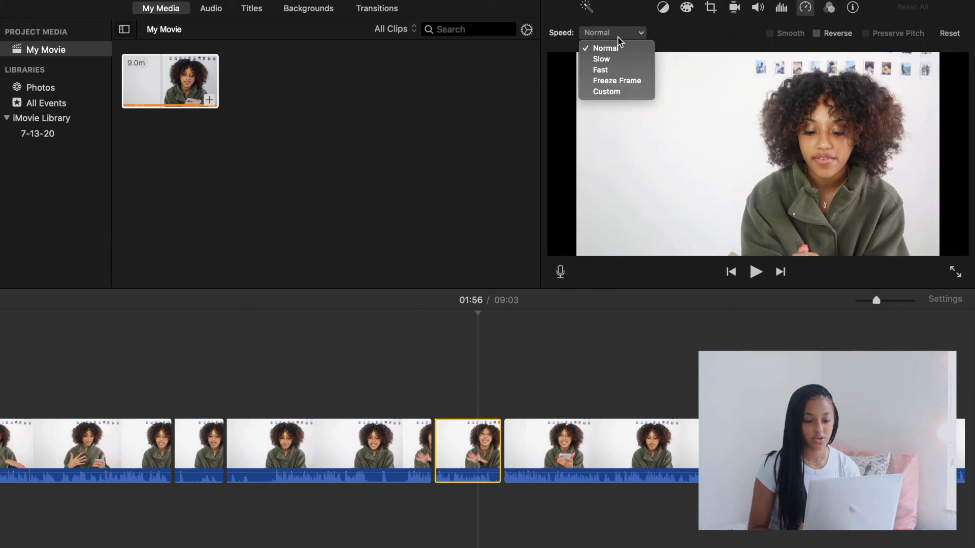
click(620, 81)
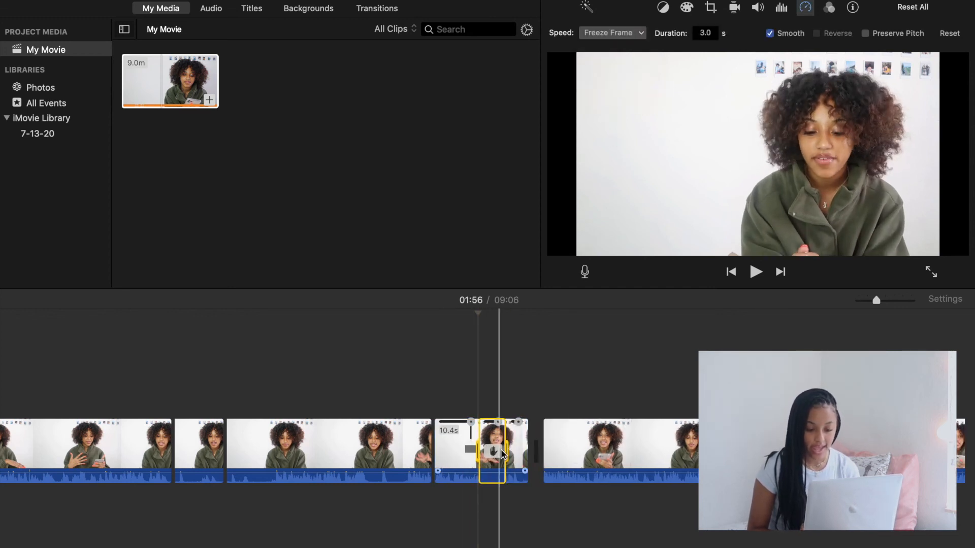
- Lengthen the freeze frame in the isolated segment by extending its end in two stages
drag(498, 422, 523, 422)
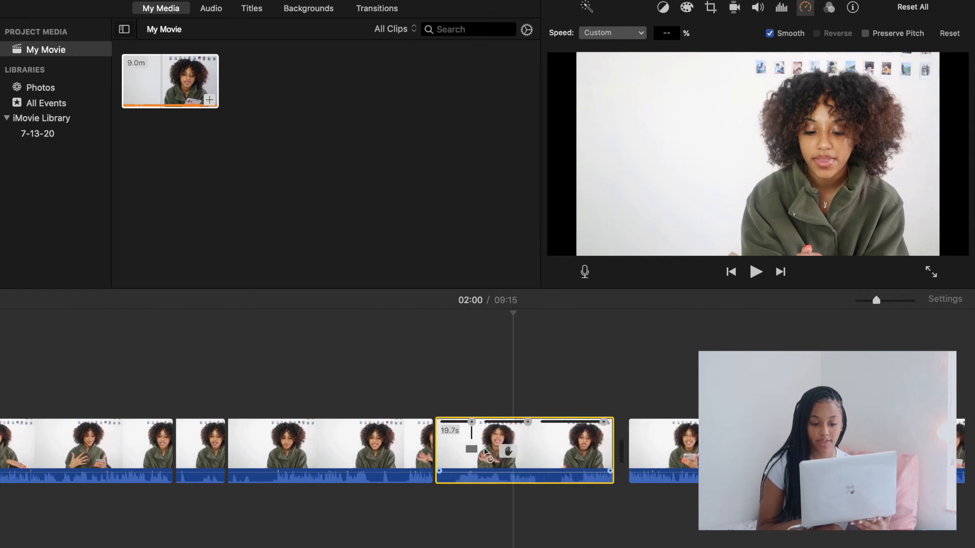
click(467, 502)
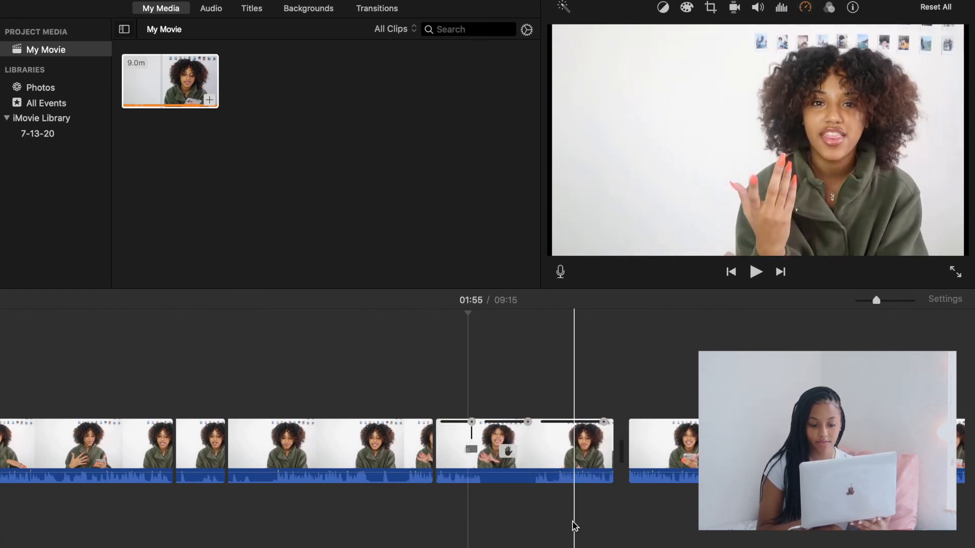
drag(529, 422, 611, 421)
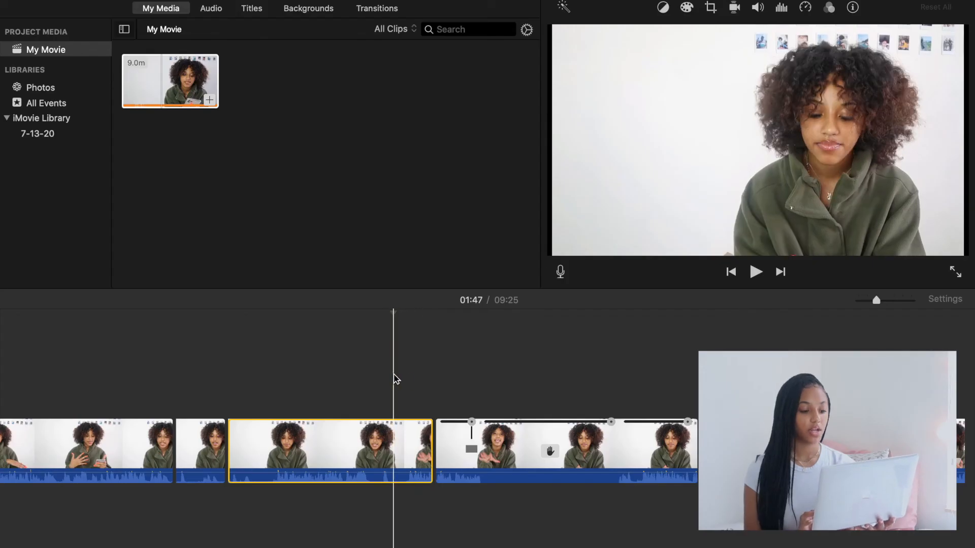
click(663, 452)
click(211, 452)
click(137, 455)
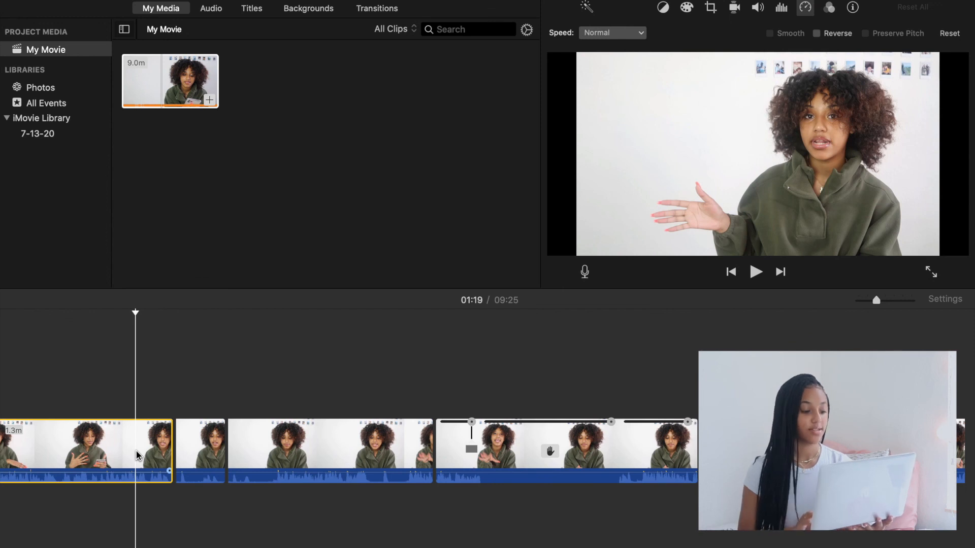
click(329, 449)
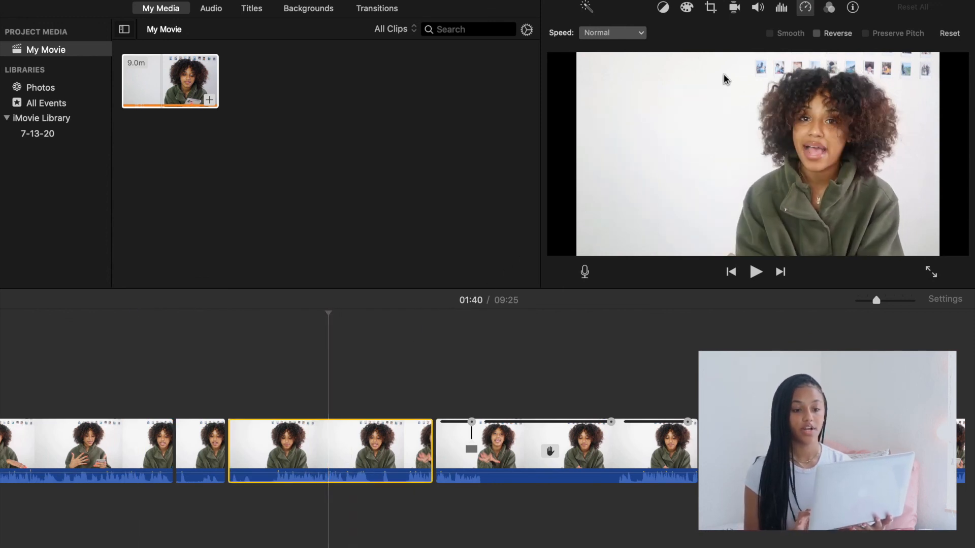
- Show the volume controls for the selected clip
click(759, 8)
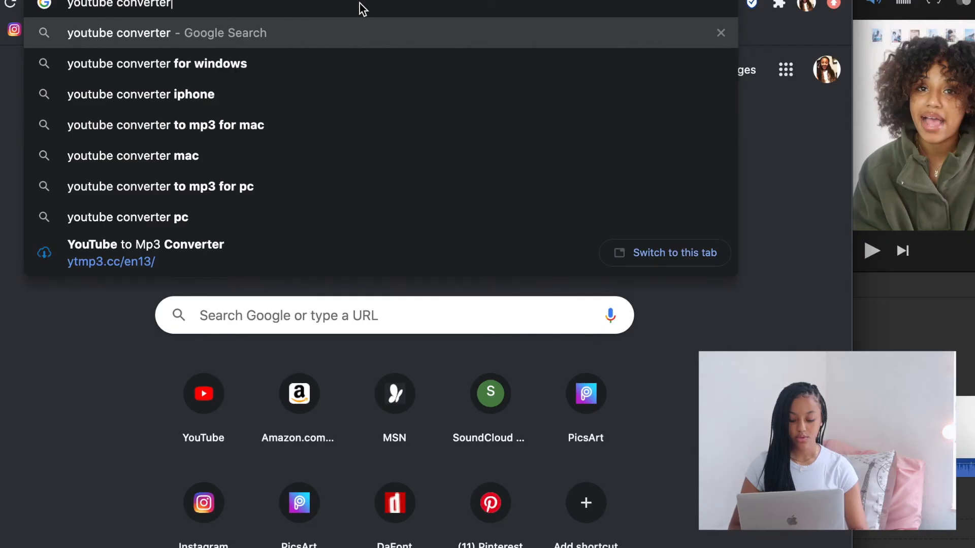
- Switch to the browser, search for "youtube converter", and search YouTube for "dj quad"
key(Return)
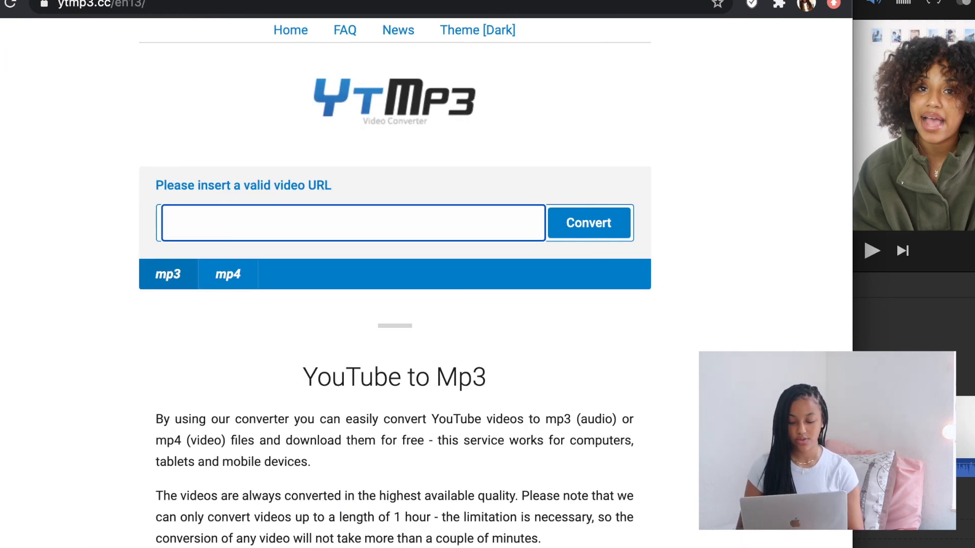
text(dj quad)
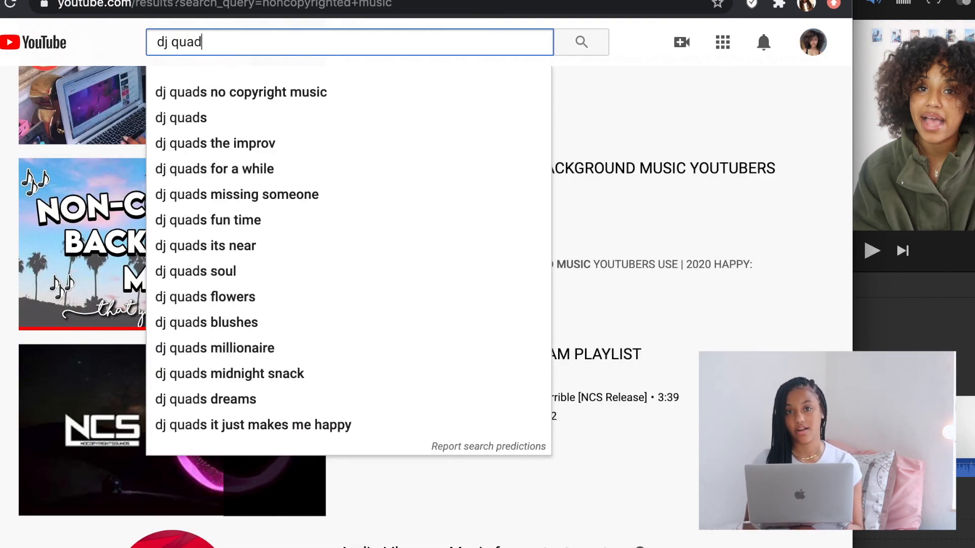
key(Return)
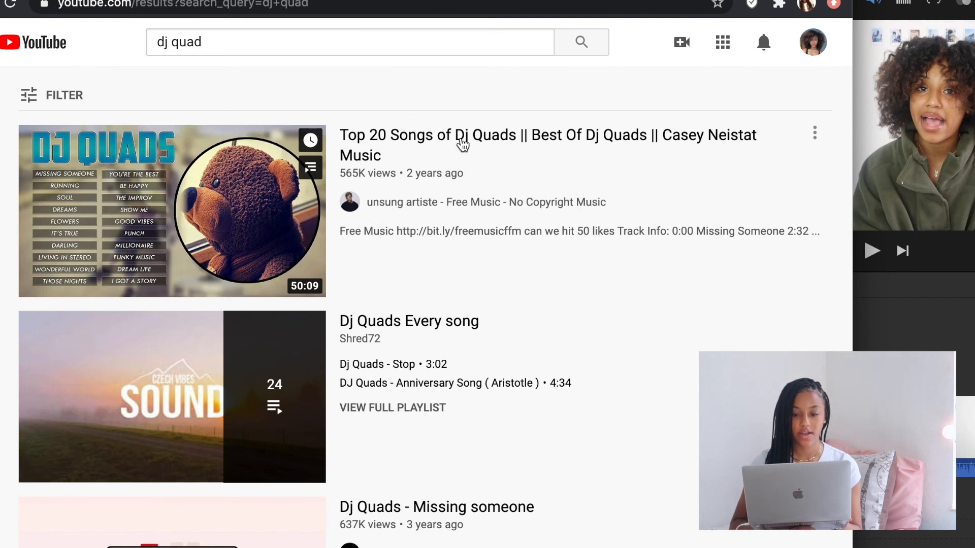
- Open the "dj quads - it's near" video from the YouTube results and copy its URL
scroll(394, 393, down, 10)
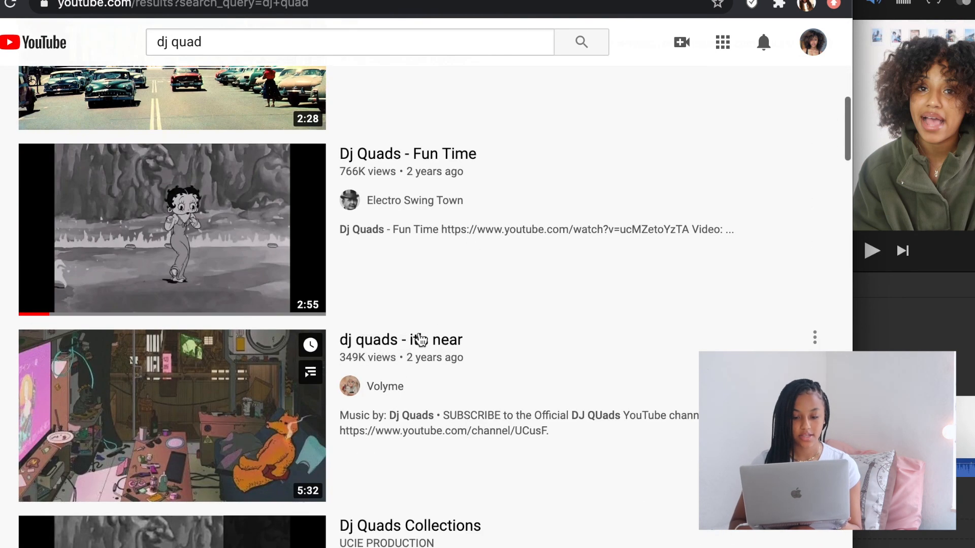
click(434, 341)
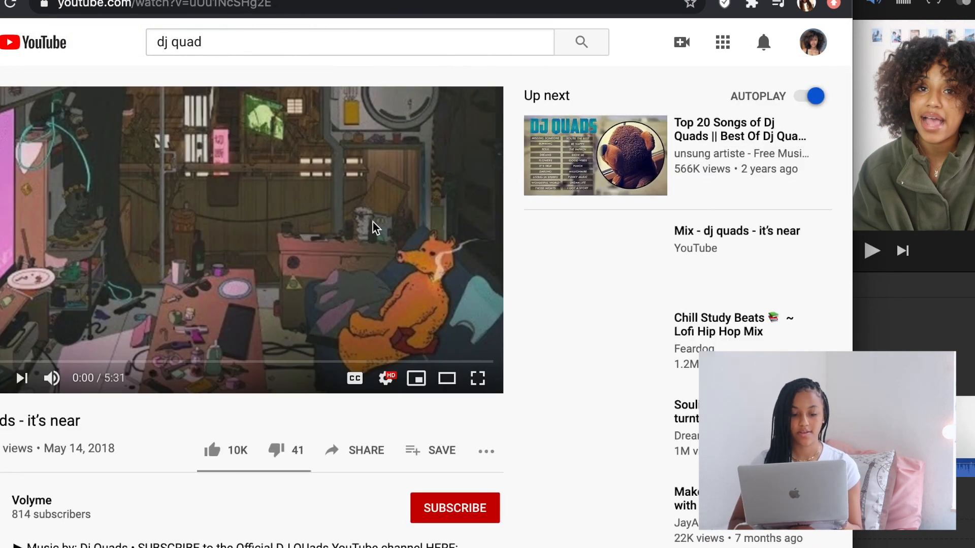
click(214, 11)
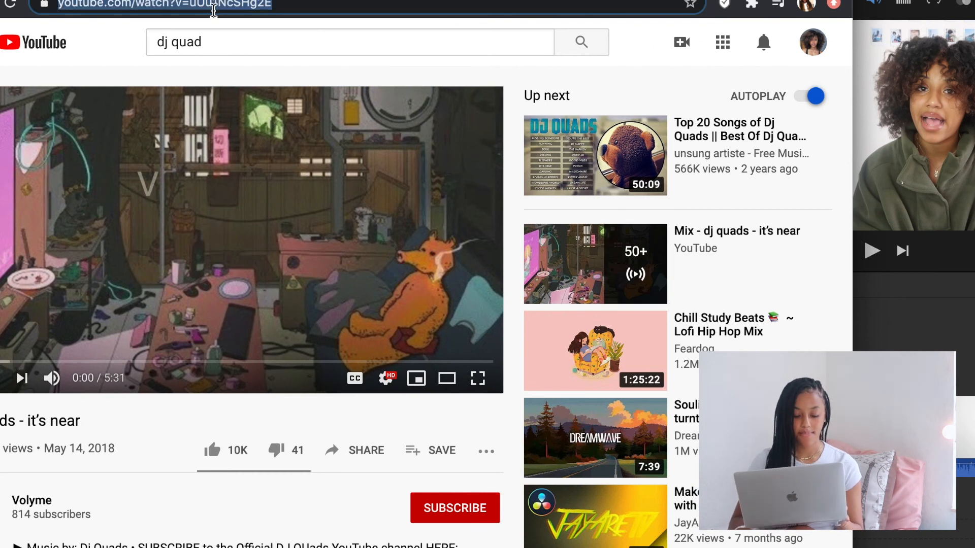
- Paste the copied video URL into the ytmp3.cc converter and convert it to mp3
click(204, 0)
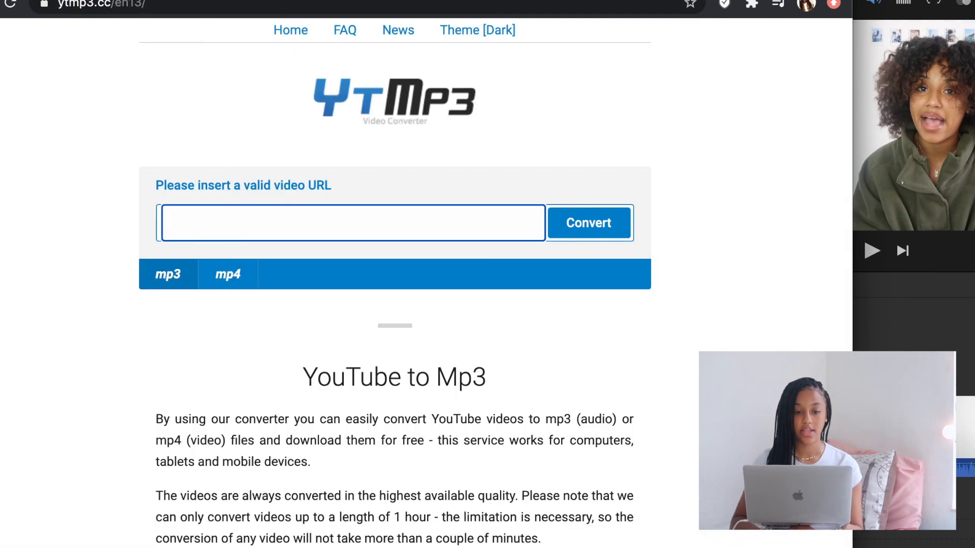
text(https://www.youtube.com/watch?v=uUu1NcSHg2E)
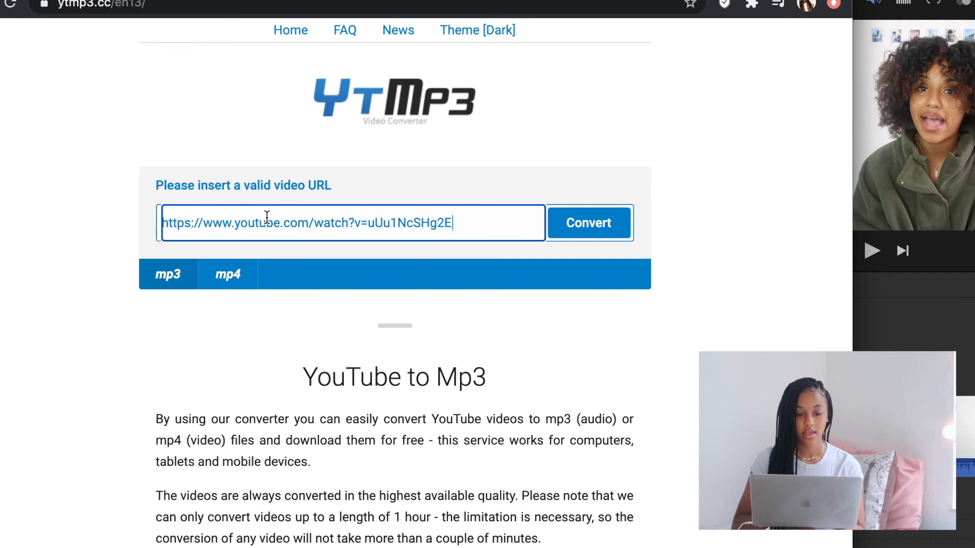
click(175, 286)
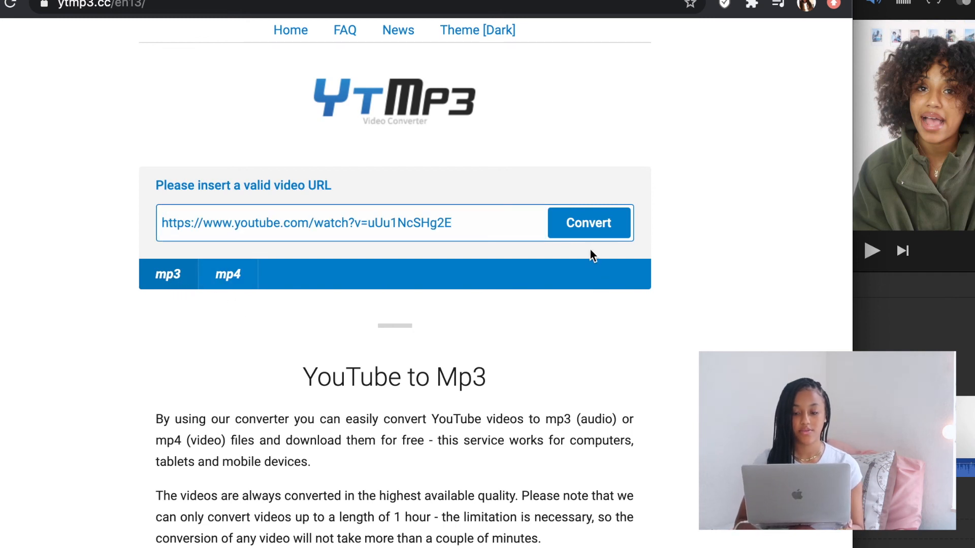
click(597, 229)
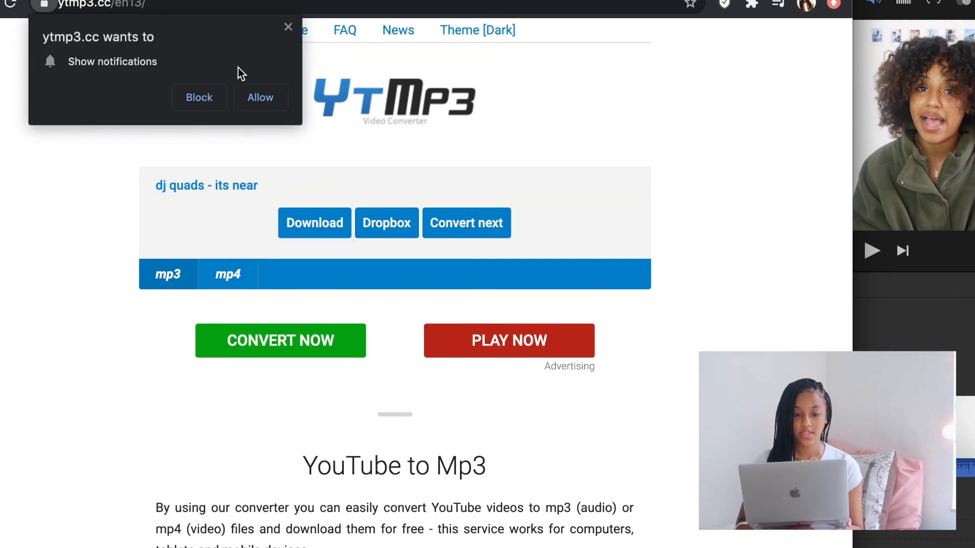
- Dismiss the notification request, download the converted mp3, and place it under the main clip at the start of the iMovie timeline
click(288, 27)
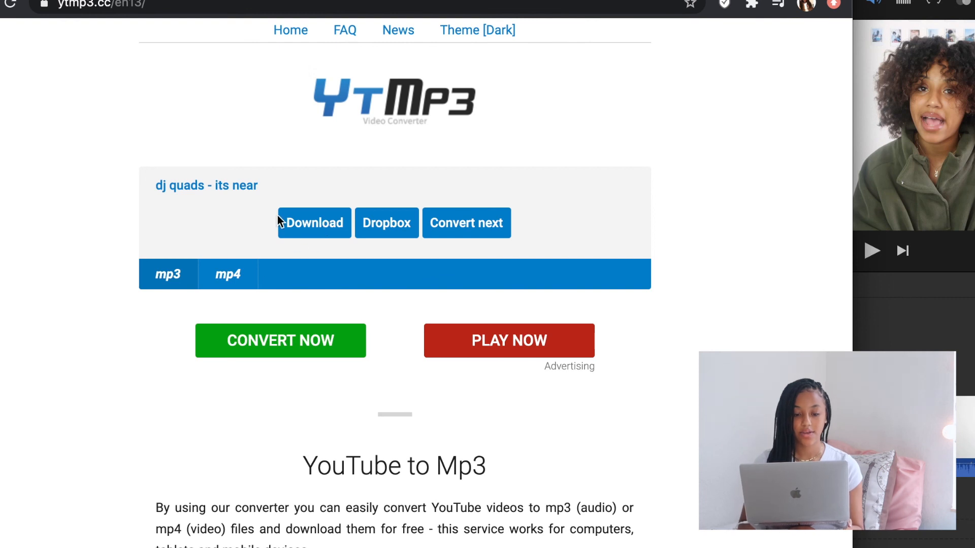
click(316, 223)
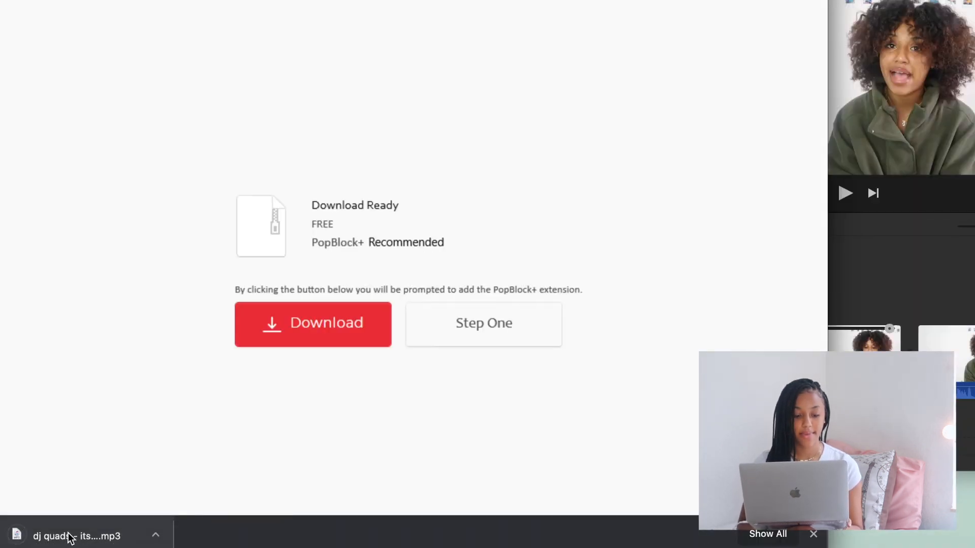
drag(70, 535, 643, 408)
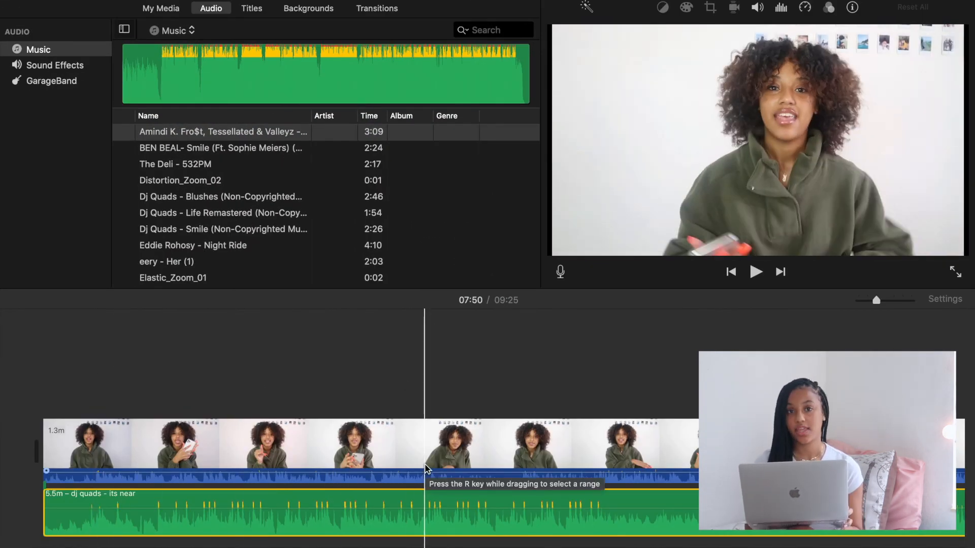
- Set the volume of the "dj quads - its near" music clip to 91%
click(429, 514)
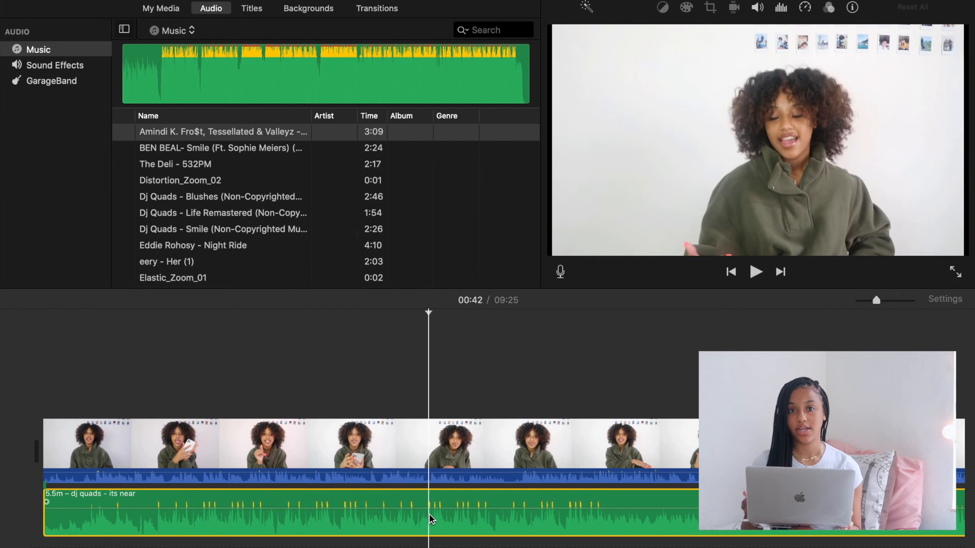
click(756, 8)
mouse_move(685, 35)
mouse_down()
mouse_move(650, 37)
mouse_move(681, 39)
mouse_up()
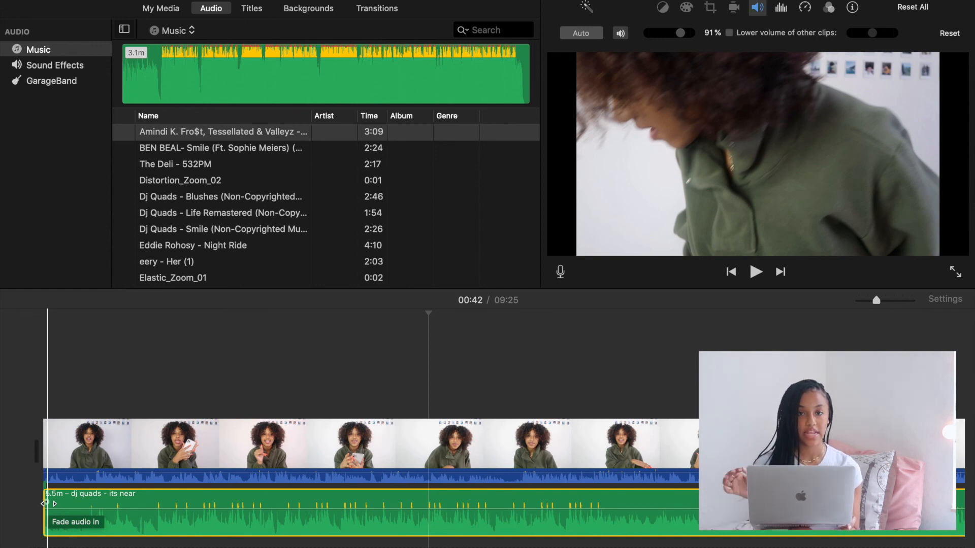
- Play the opening seconds of the project to hear the music beneath the speech
click(28, 375)
key(space)
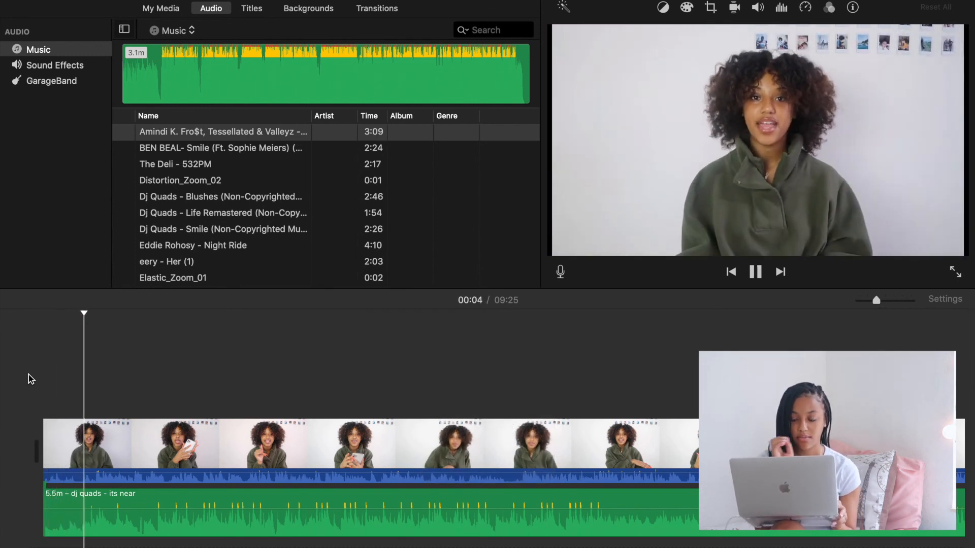
key(space)
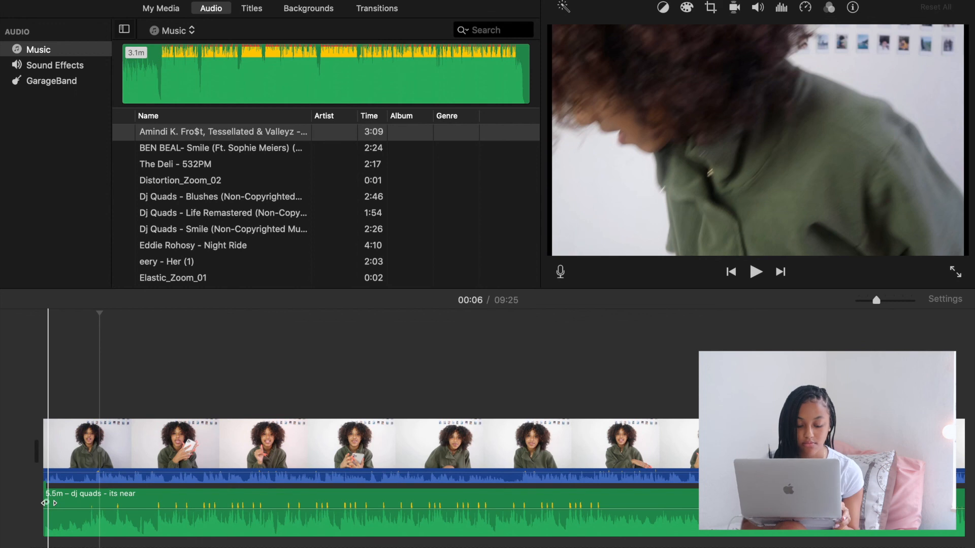
- Add a long fade-in to the start of the music clip, preview it, and fade out the music's end
drag(57, 502, 99, 494)
drag(211, 470, 254, 478)
key(space)
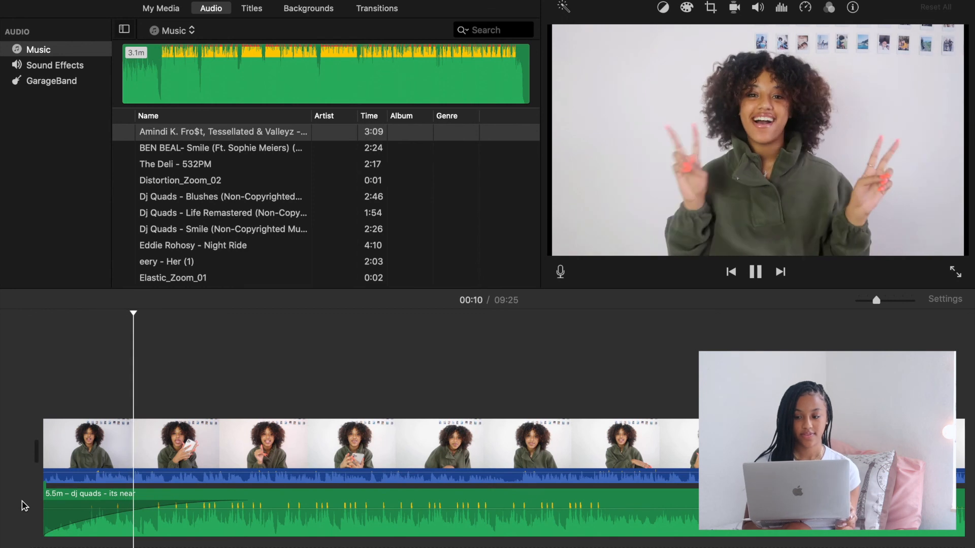
key(space)
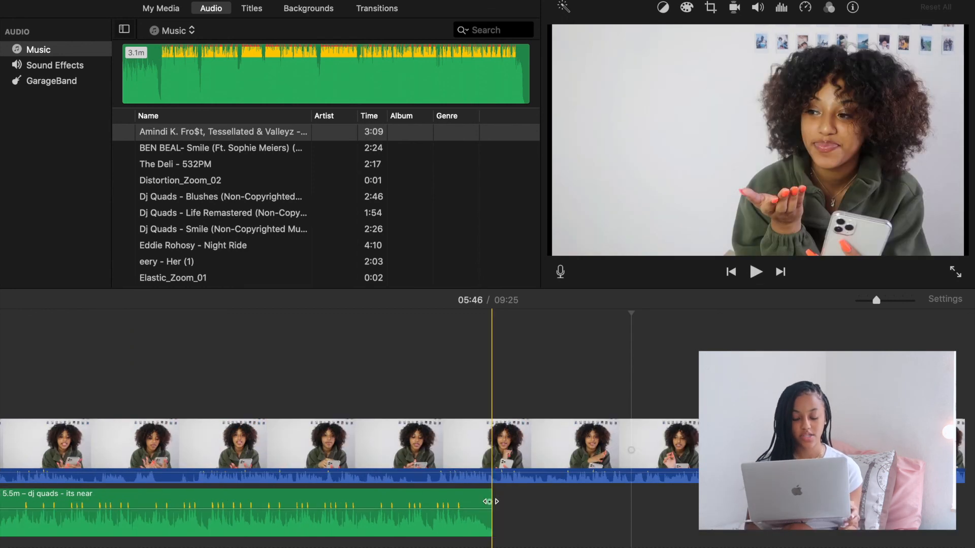
drag(487, 495, 370, 495)
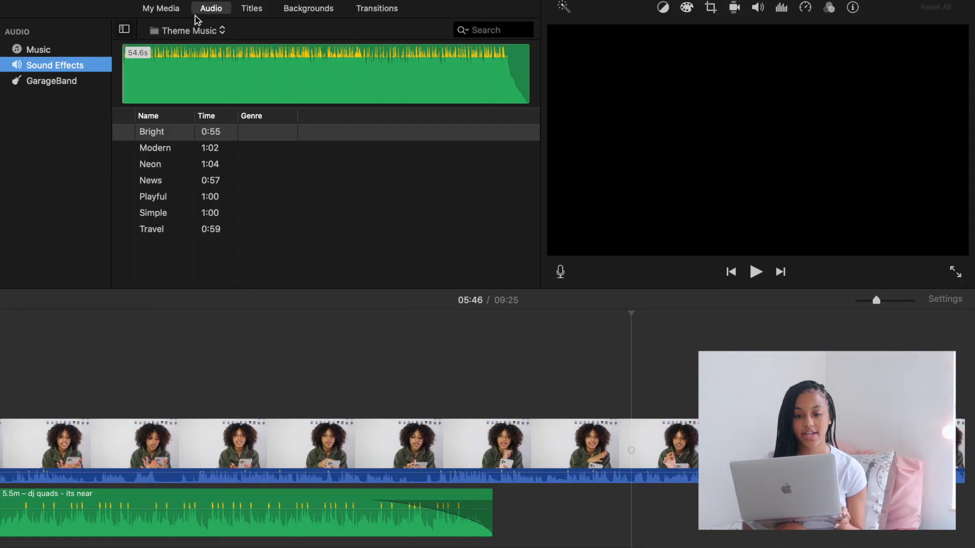
- Browse the audio library's Sound Effects and iLife Sound Effects collections and their category list
click(213, 9)
click(222, 31)
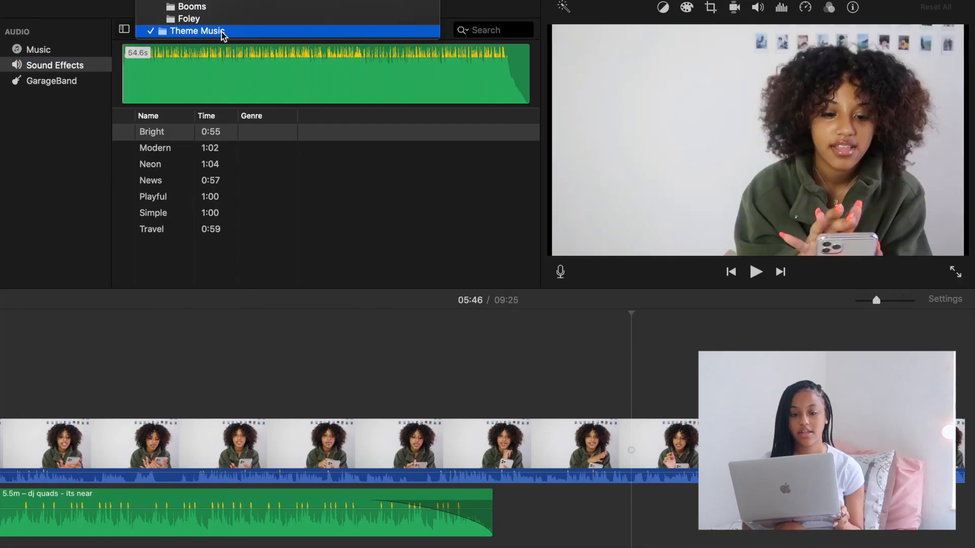
mouse_move(221, 1)
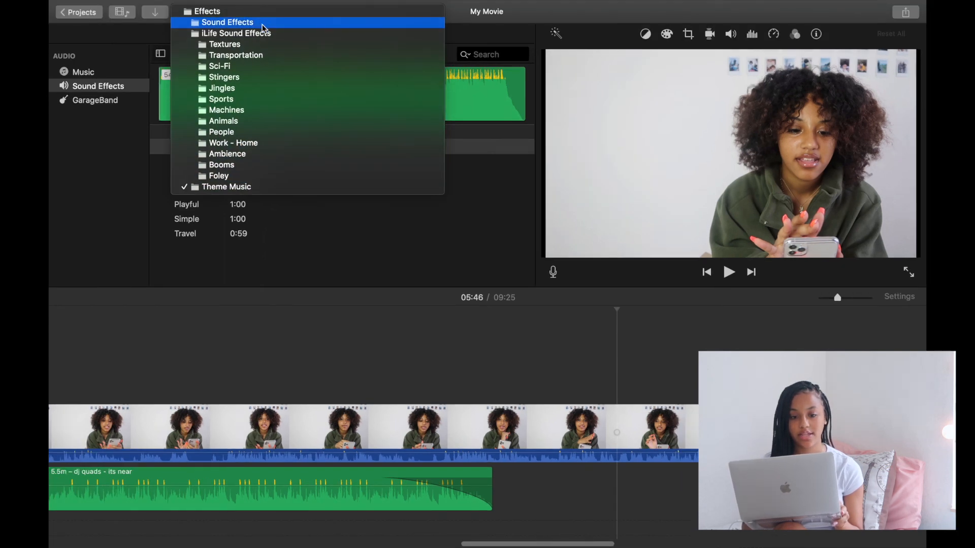
click(262, 25)
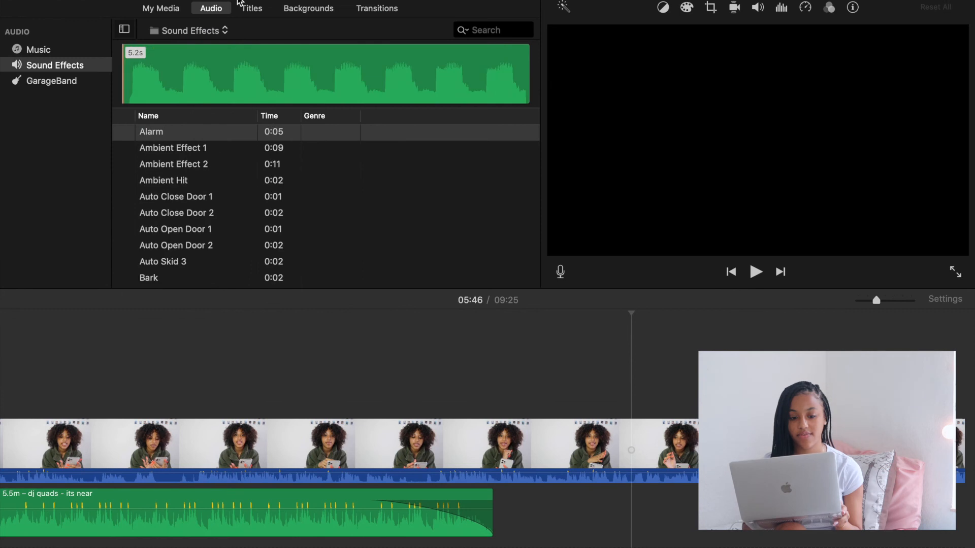
click(225, 31)
click(224, 39)
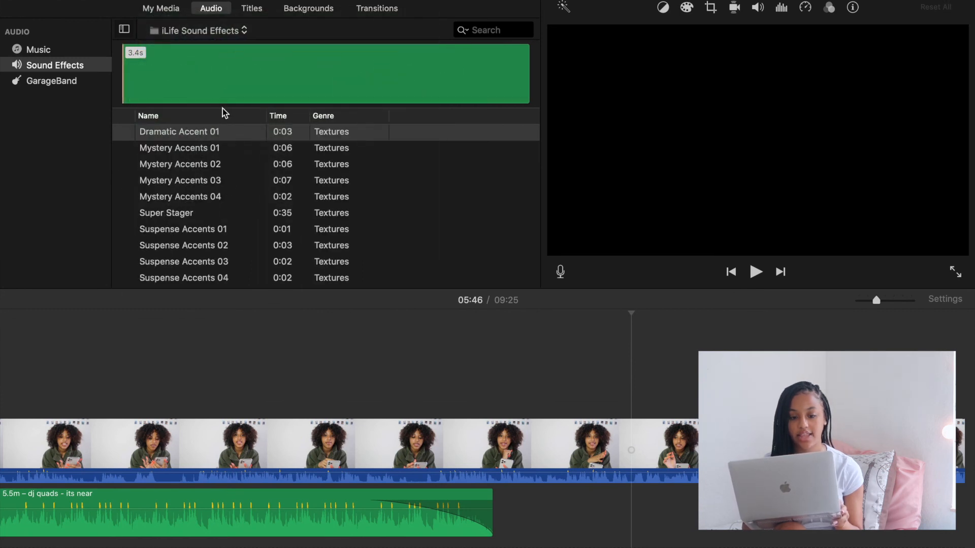
scroll(225, 211, up, 20)
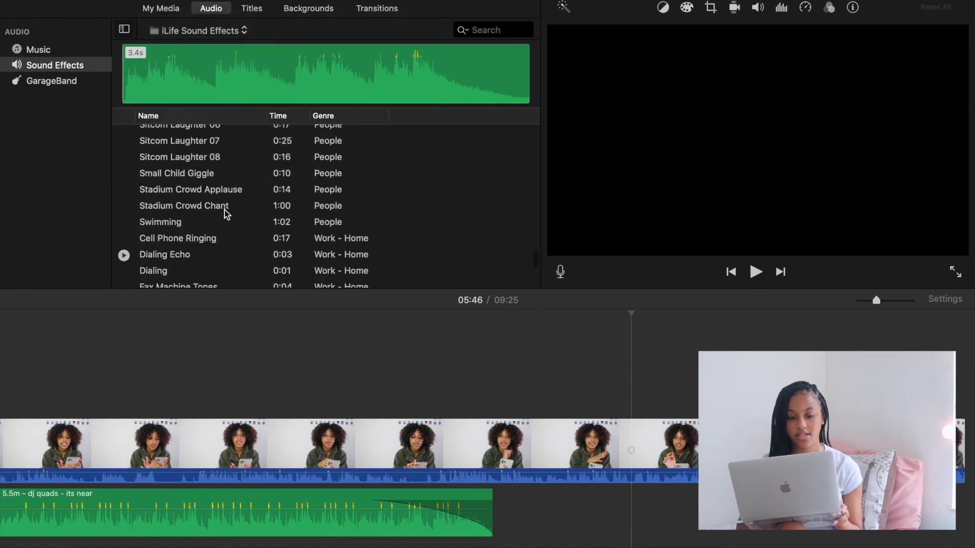
scroll(225, 211, up, 5)
click(238, 32)
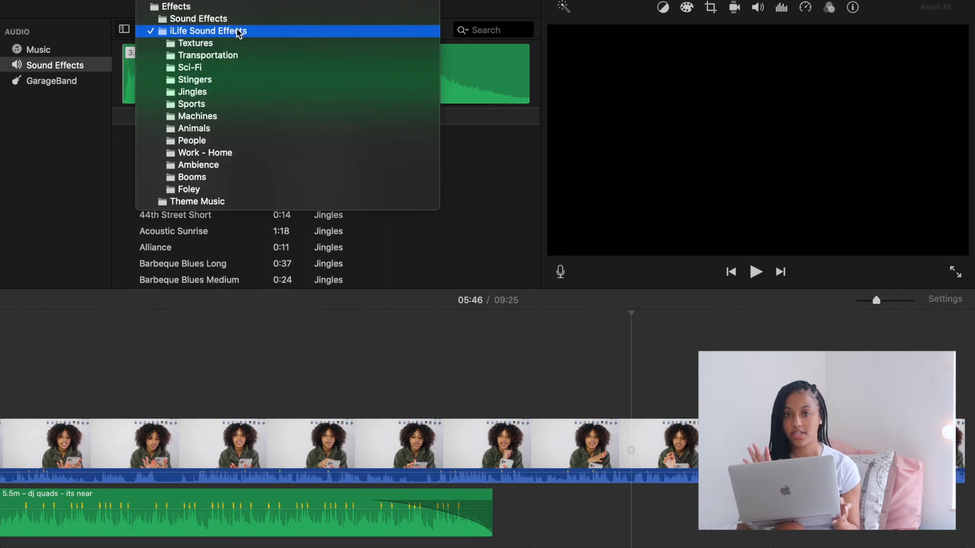
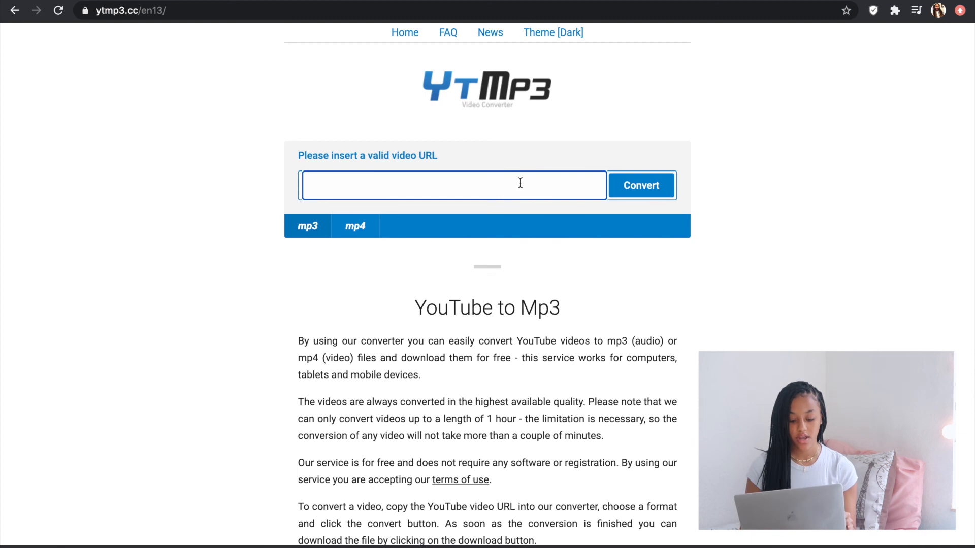
text(https://www.youtube.com/watch?v=bBMN3fOtQps)
click(366, 235)
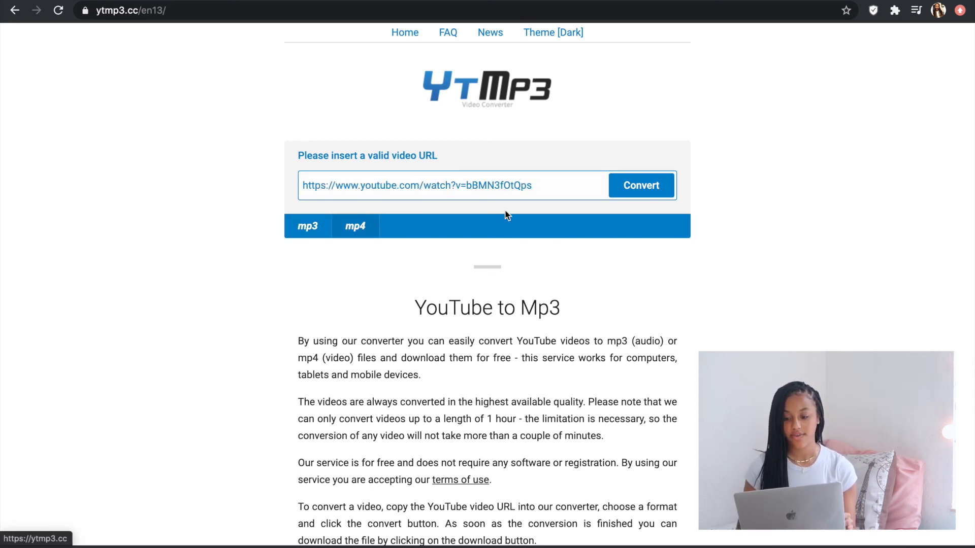
click(642, 187)
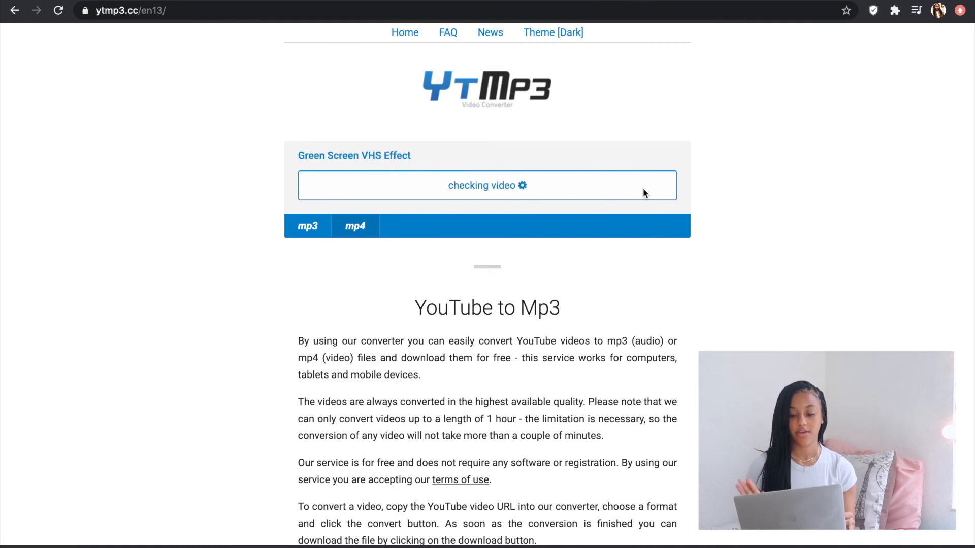
- Download the Green Screen VHS Effect mp4 and place it above the main clip at the start of the iMovie timeline
click(434, 192)
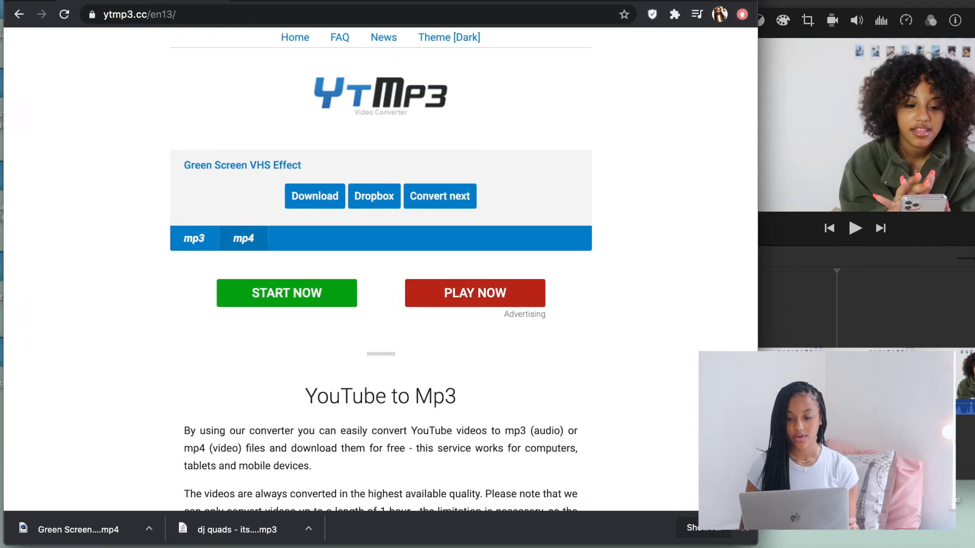
drag(456, 1, 390, 2)
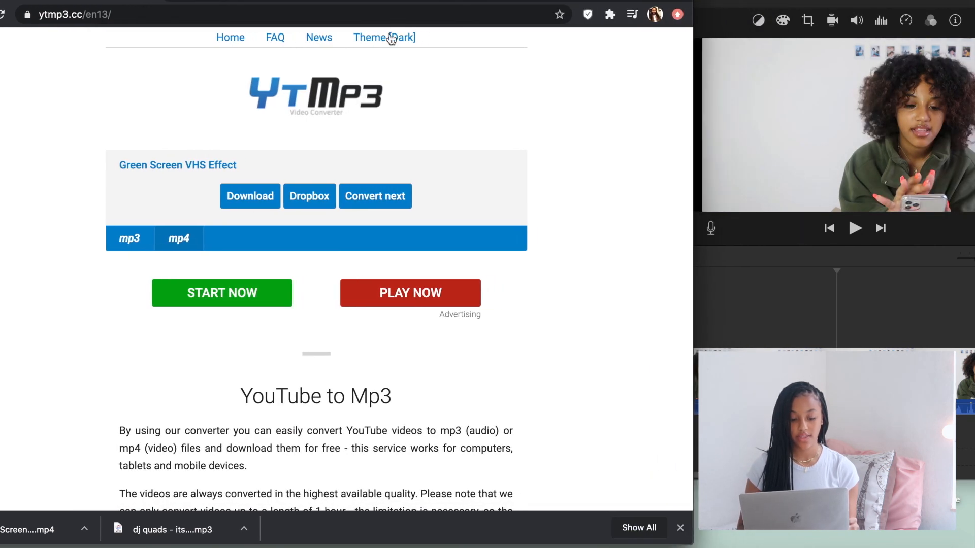
drag(49, 506, 746, 310)
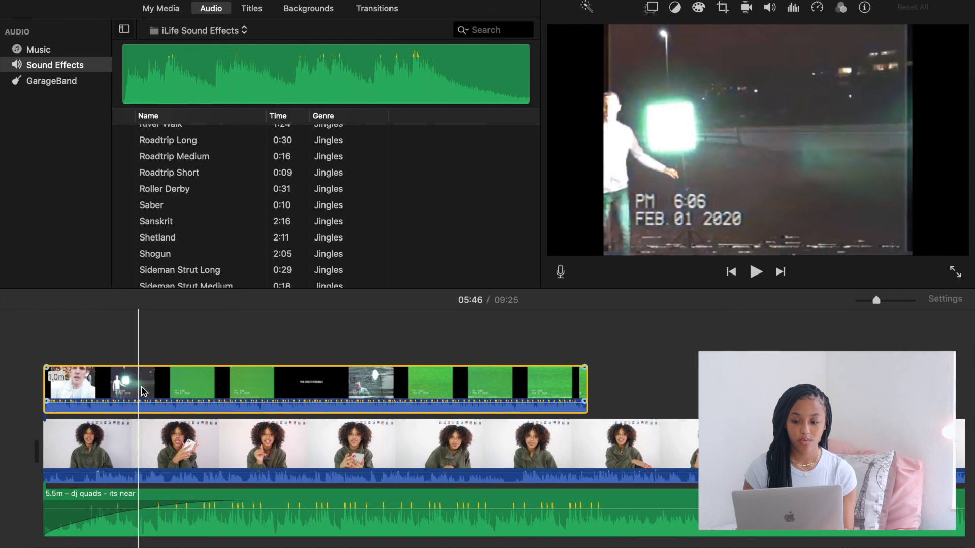
- Split the VHS overlay about 11.5 s in, delete its opening part, and cut off its end to leave about 16.6 s
click(146, 390)
key(super+b)
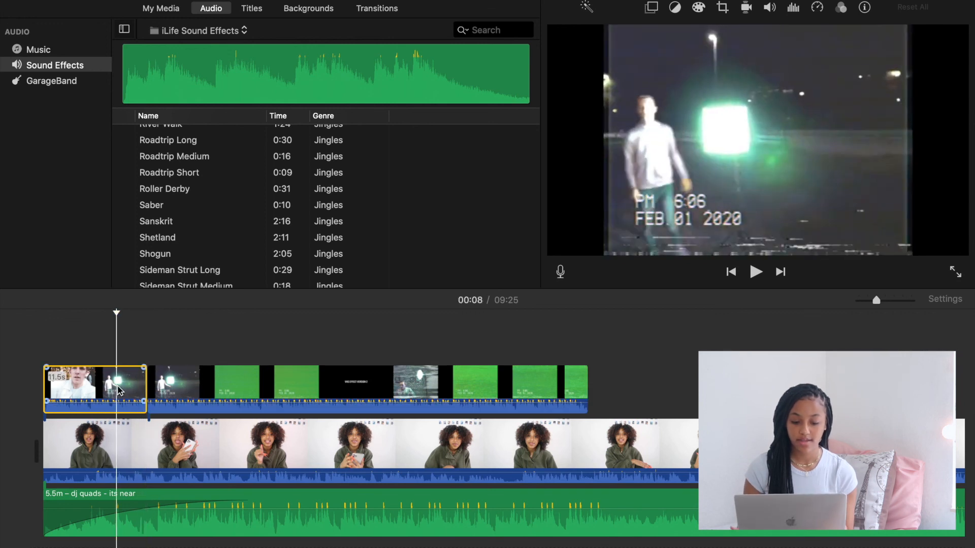
key(BackSpace)
key(super+b)
click(437, 373)
key(BackSpace)
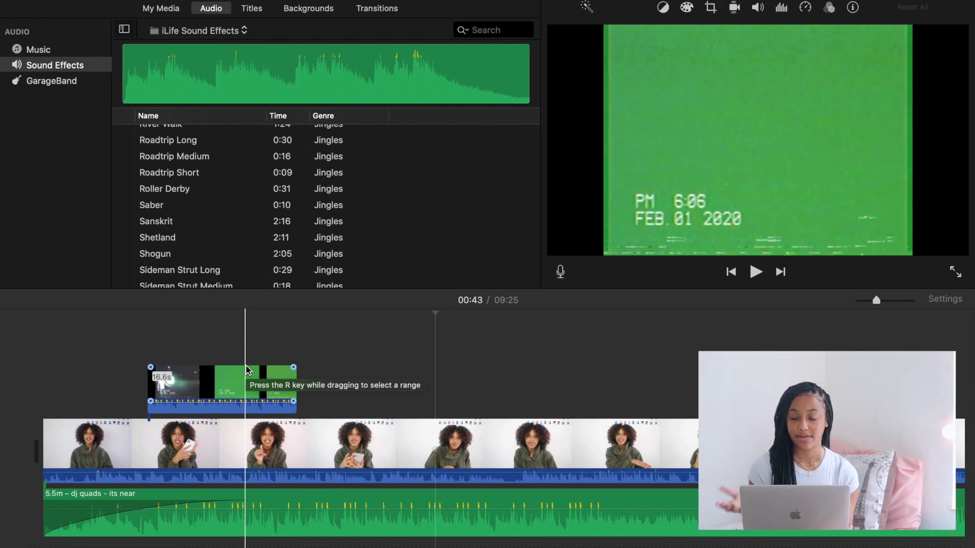
- Set the VHS overlay clip's video overlay mode from Cutaway to Green/Blue Screen so the green area is keyed out
click(248, 376)
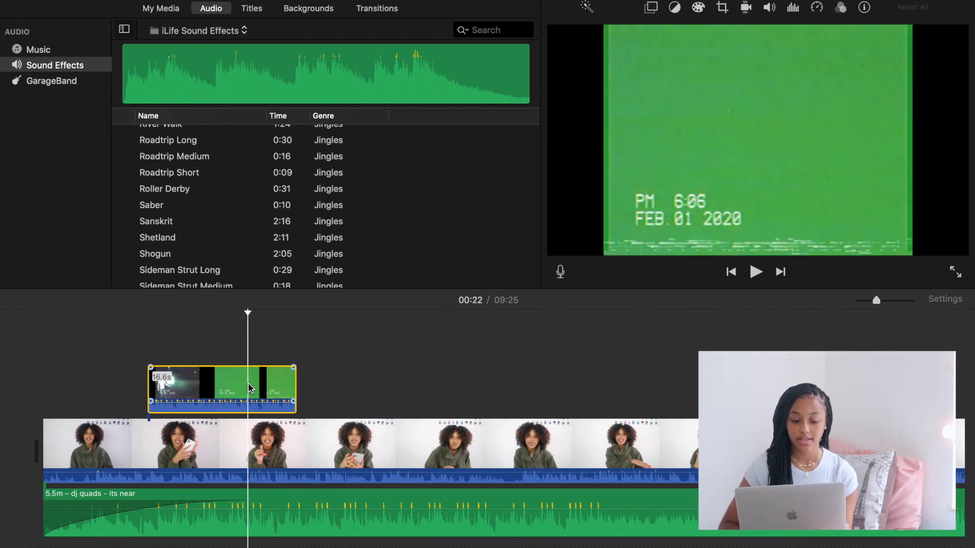
click(270, 394)
click(653, 11)
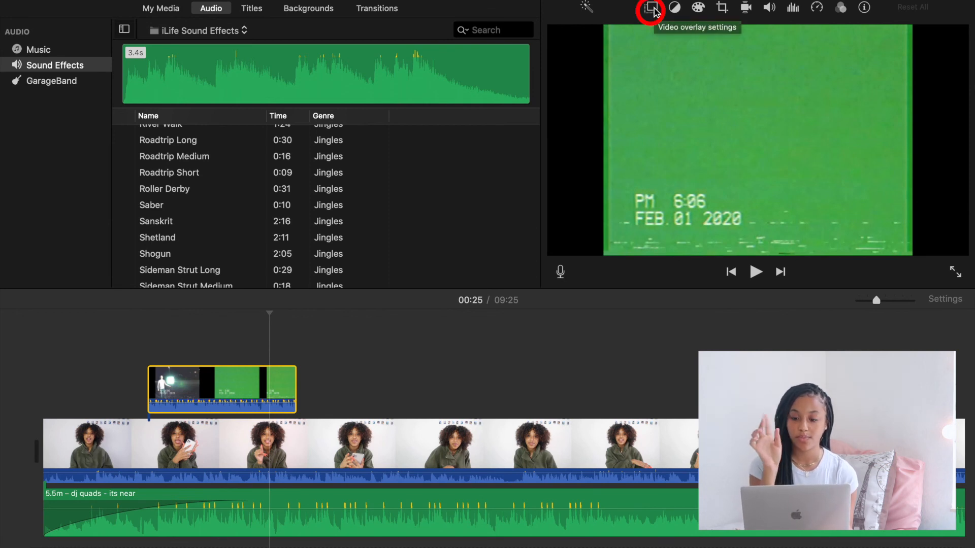
click(655, 10)
click(641, 33)
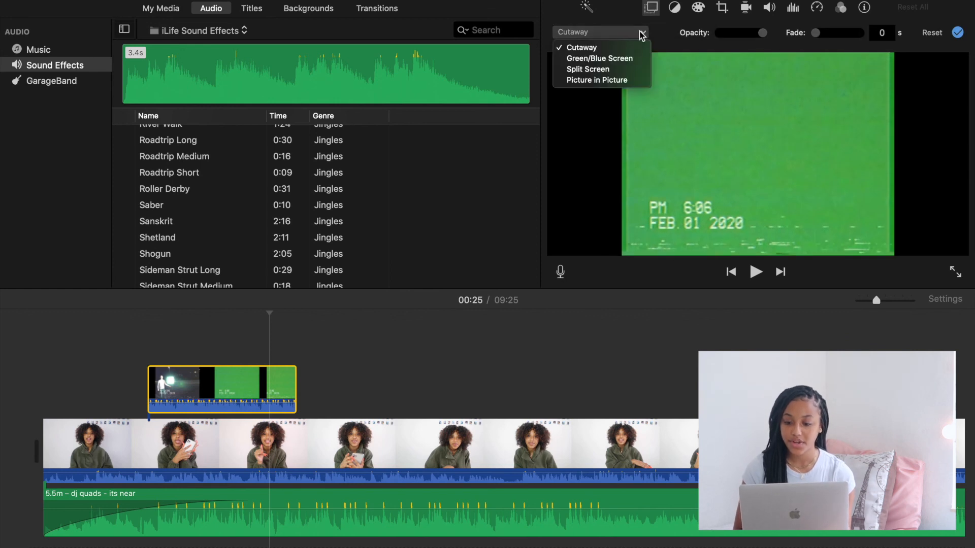
click(628, 62)
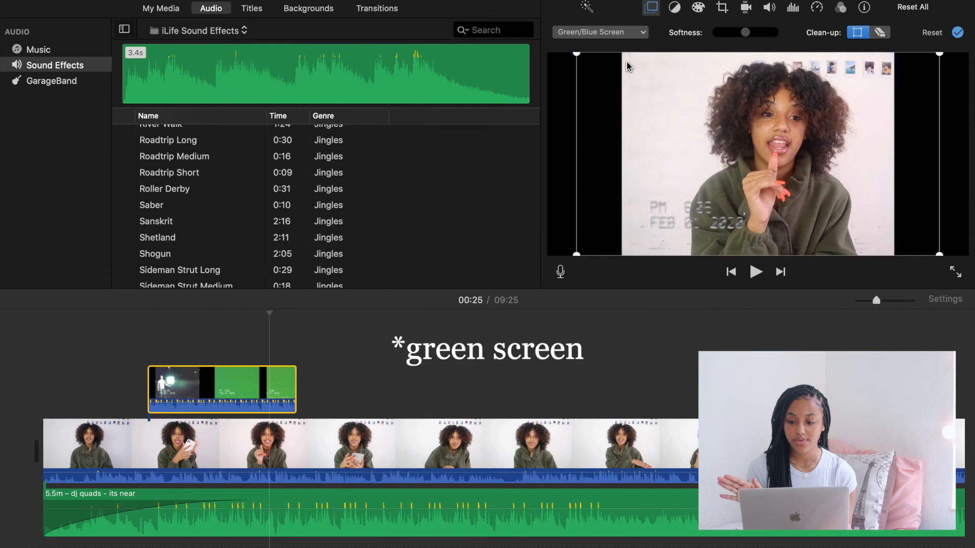
- Play the timeline from about 7 s, just before the VHS overlay, to review the keyed effect over the main clip
click(108, 368)
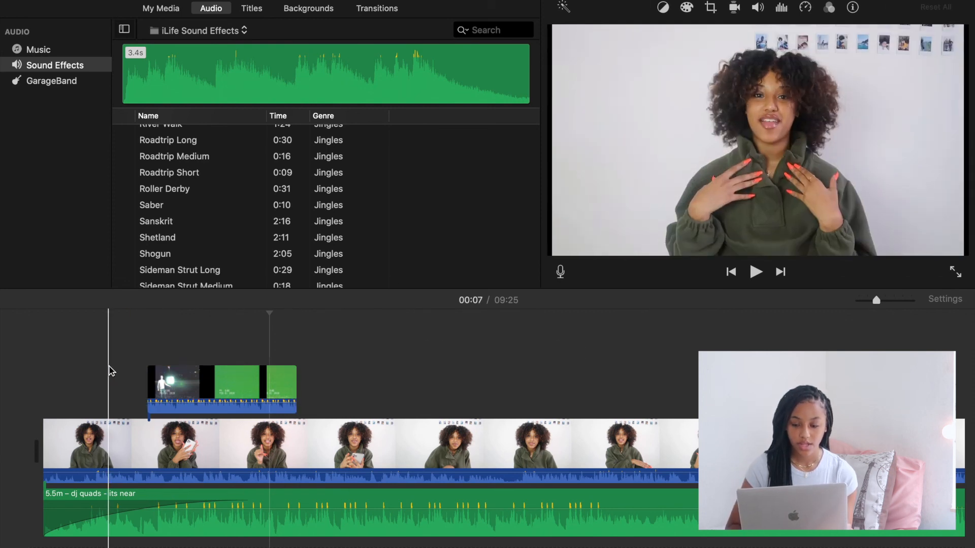
key(space)
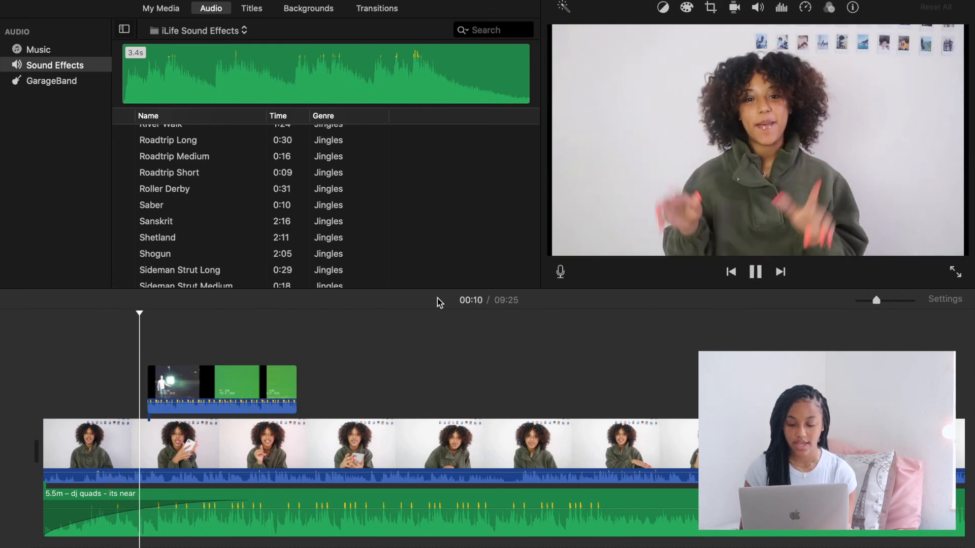
key(F10)
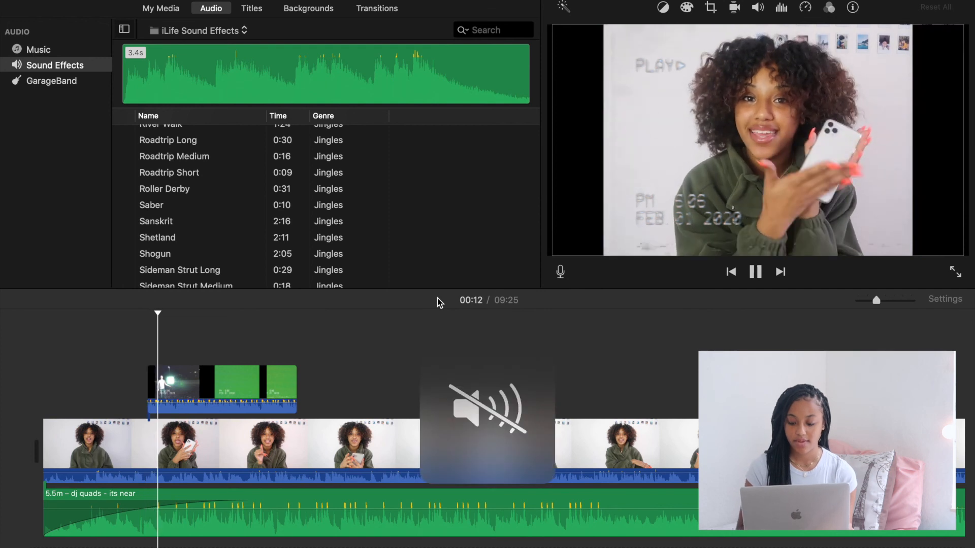
key(F10)
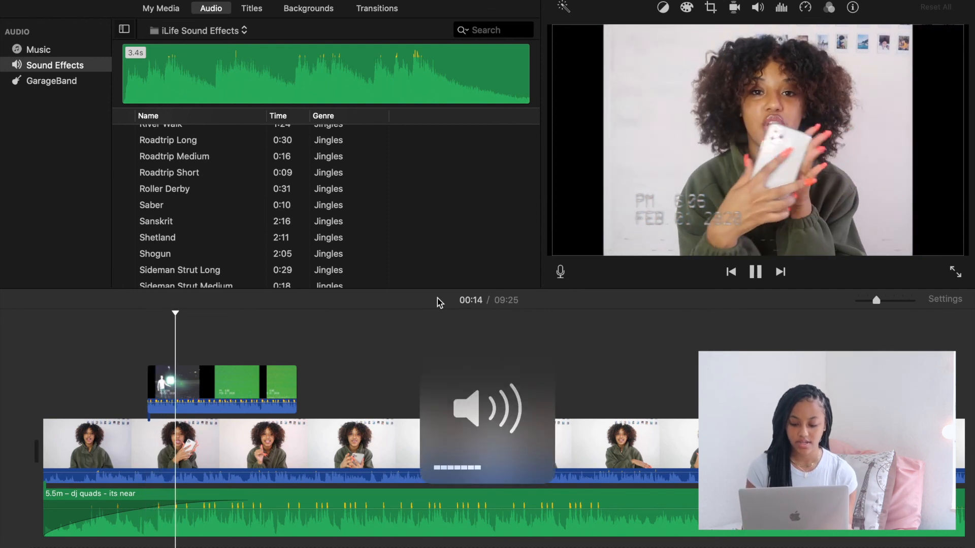
key(space)
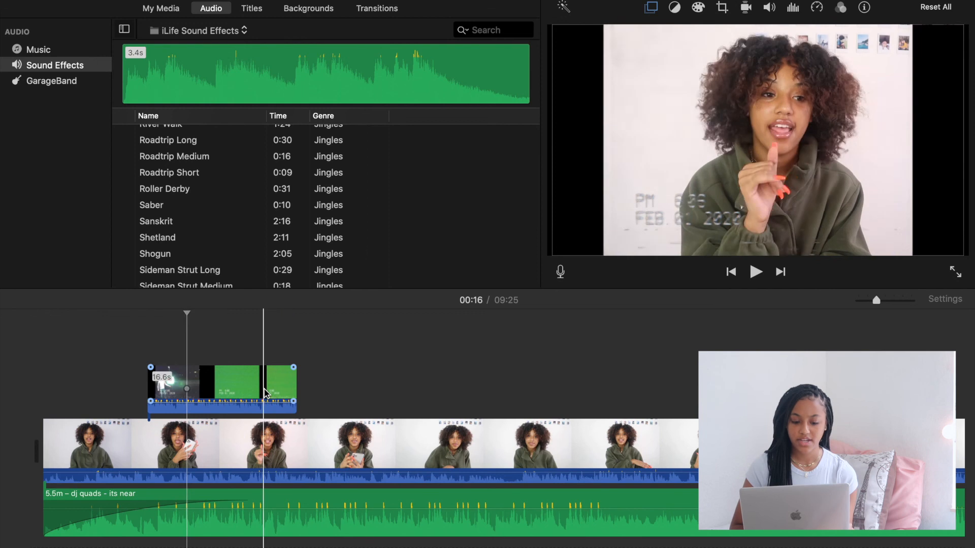
- Lower the VHS overlay clip's audio volume to silence and deselect the clip
click(264, 392)
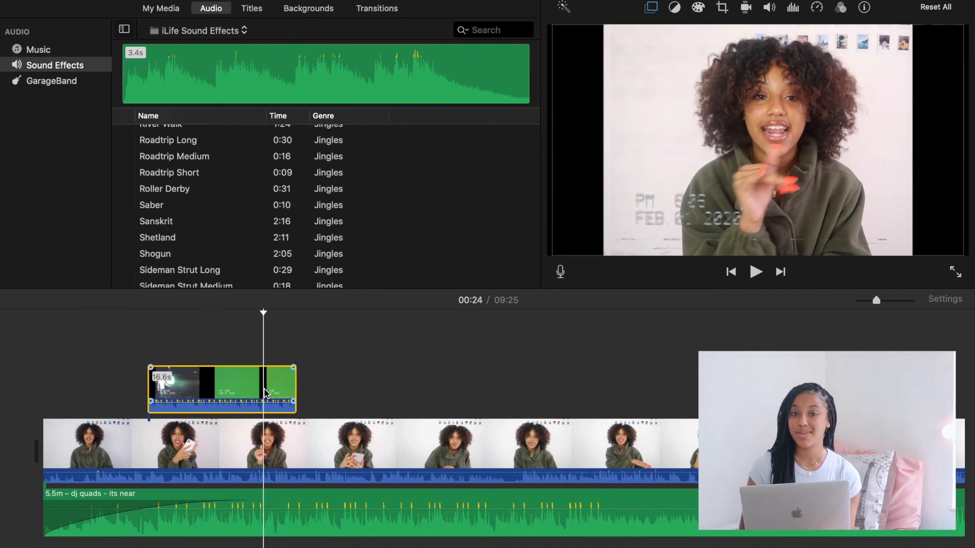
drag(242, 402, 243, 410)
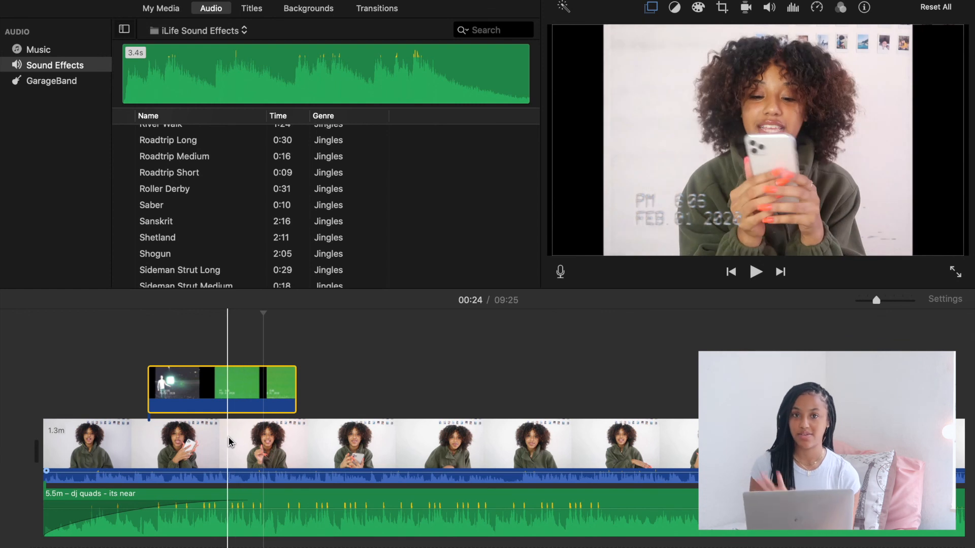
click(142, 378)
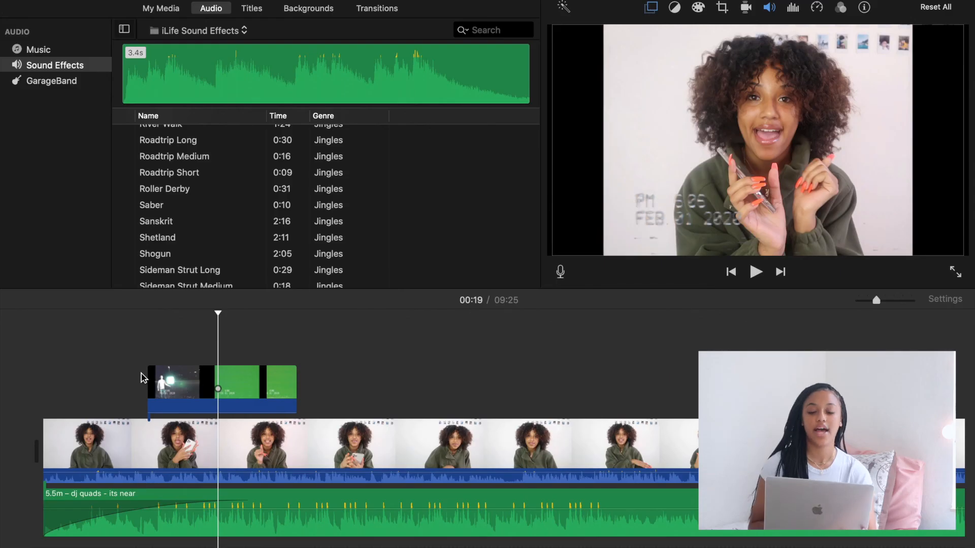
- Browse the built-in title styles available for the movie
click(254, 9)
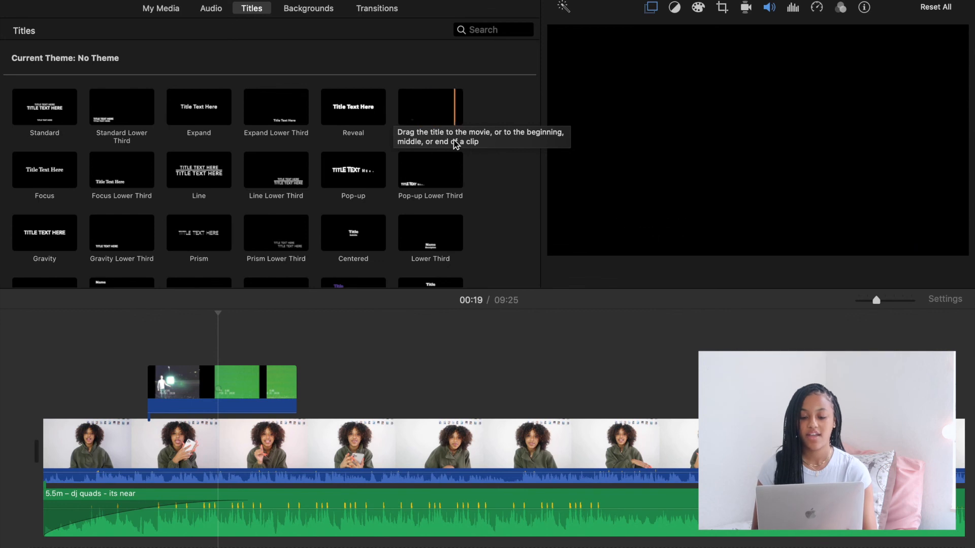
scroll(433, 228, down, 10)
scroll(392, 211, up, 10)
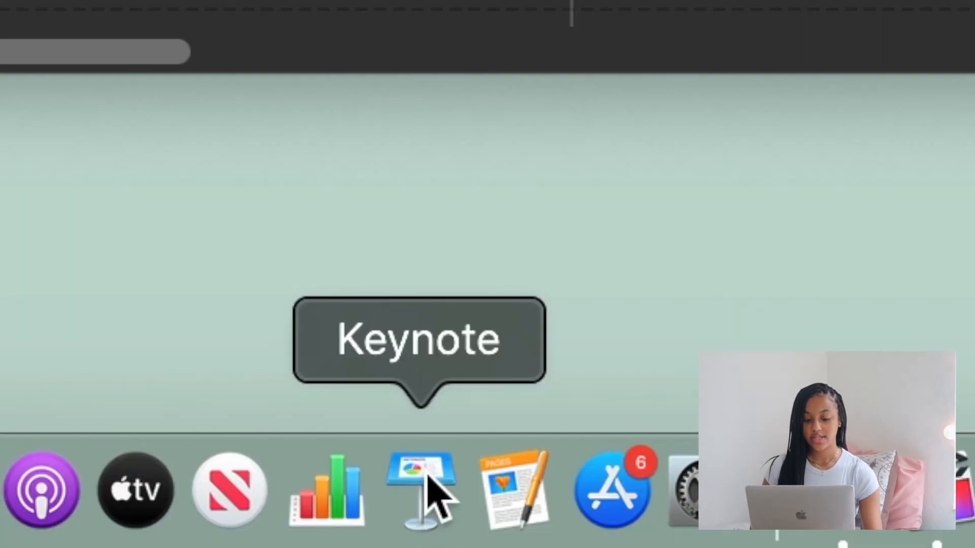
- Switch to Keynote and create a new wide-format presentation with the Black theme
click(396, 509)
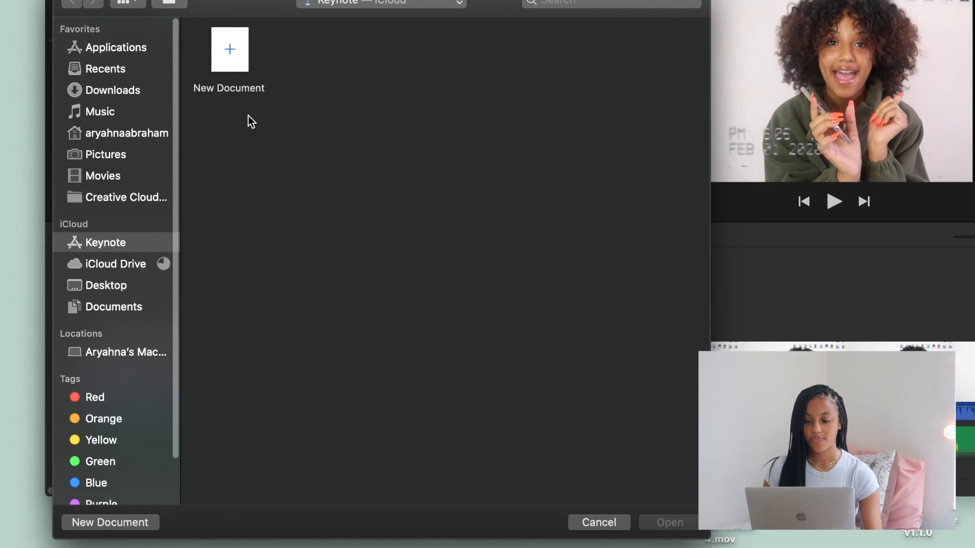
click(230, 49)
click(422, 31)
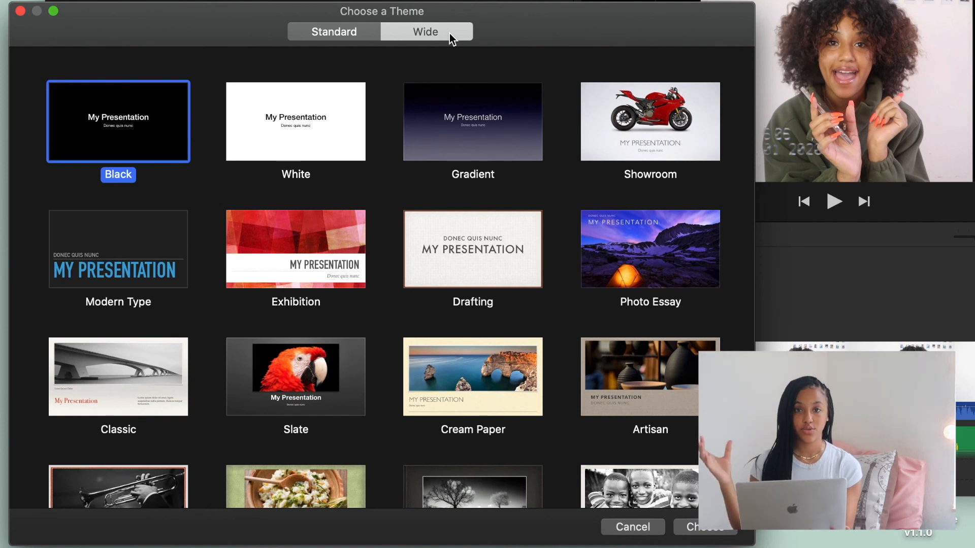
click(340, 34)
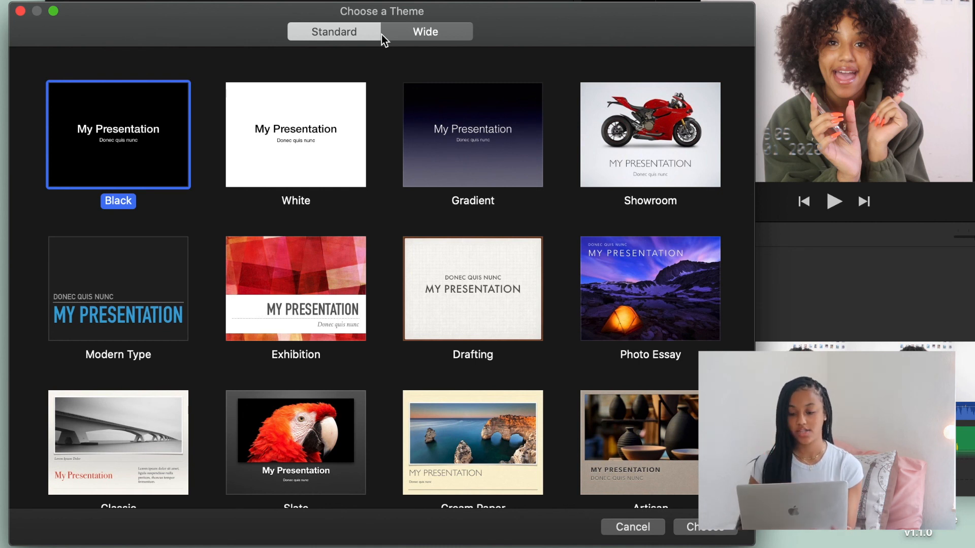
click(423, 31)
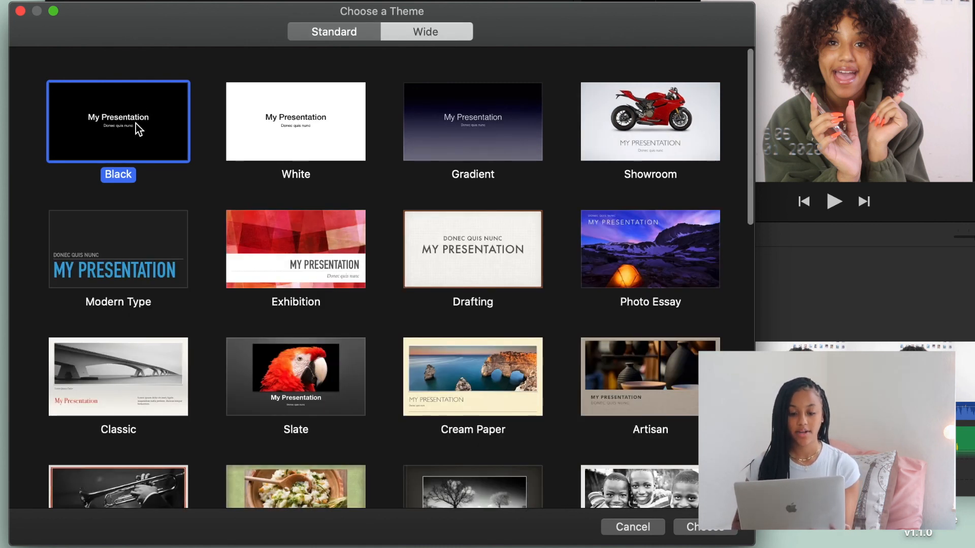
click(256, 135)
click(159, 137)
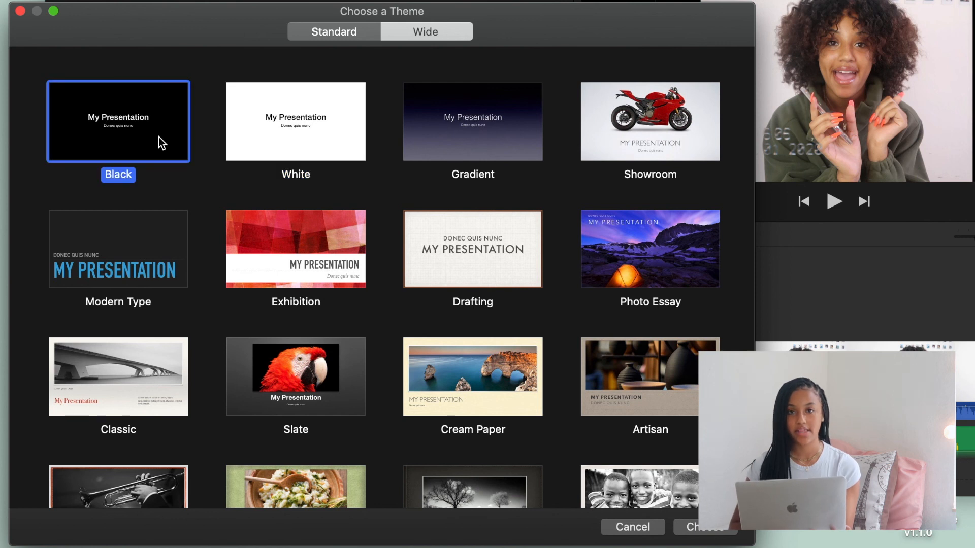
double_click(158, 137)
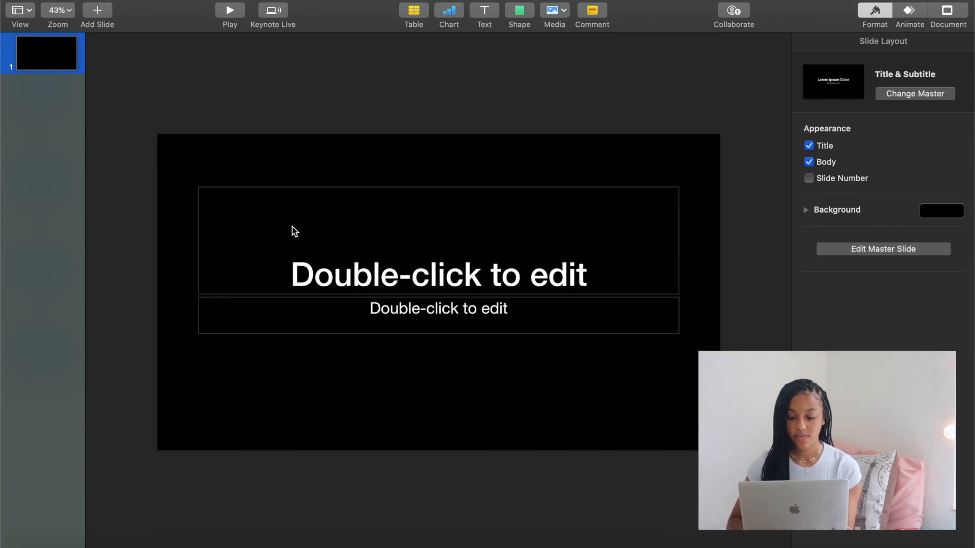
- Change the slide background's color fill to bright green at full brightness
click(806, 210)
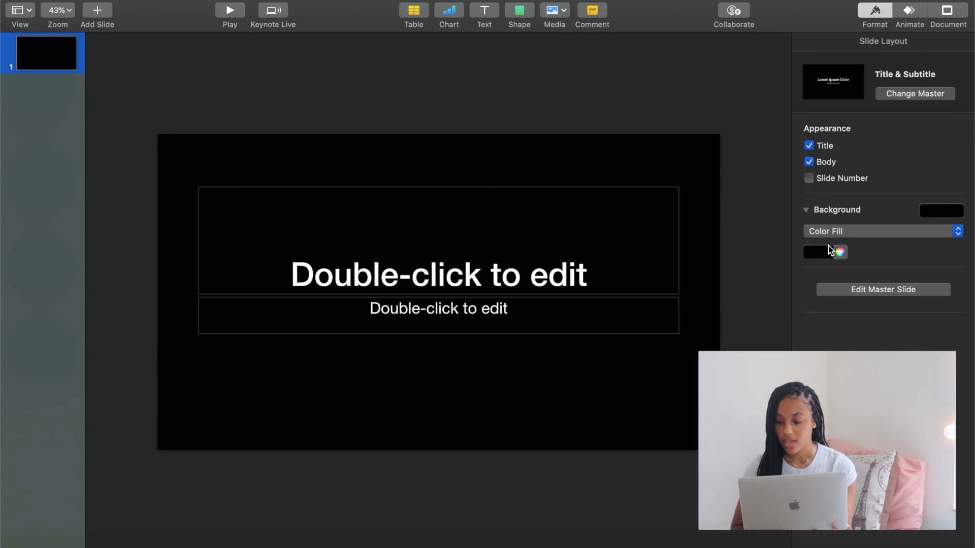
click(840, 252)
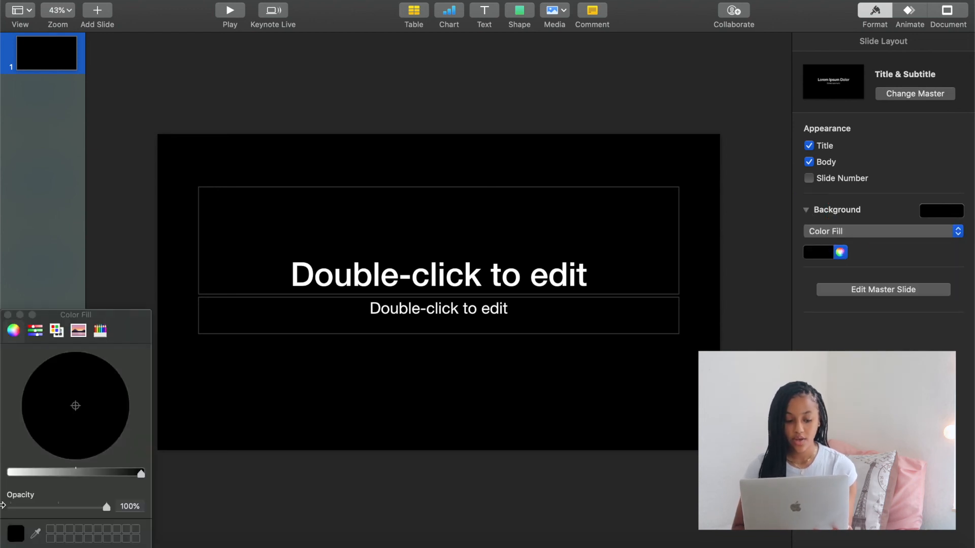
click(9, 474)
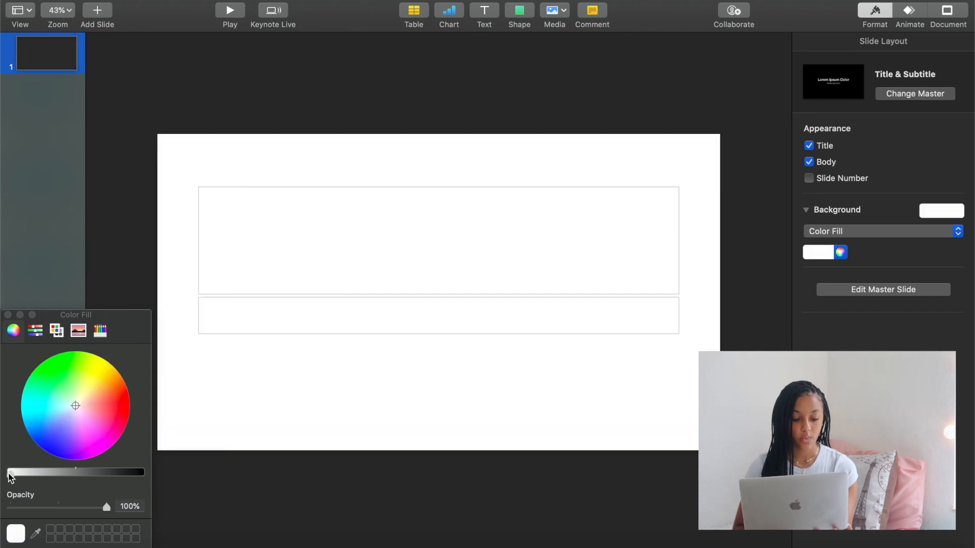
click(56, 373)
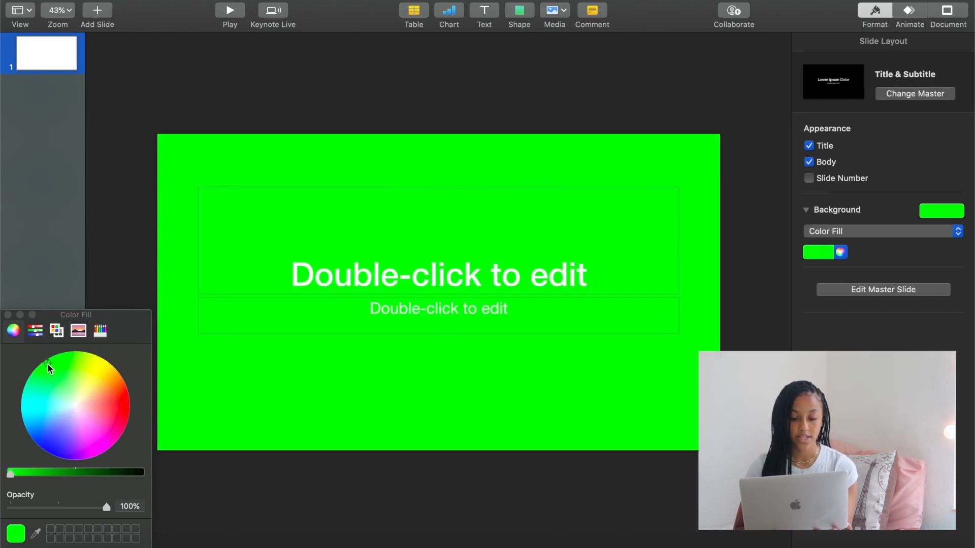
- Enter "Titles" in the slide's subtitle placeholder and fit its text box around the word at the slide's centre
double_click(438, 312)
text(titles)
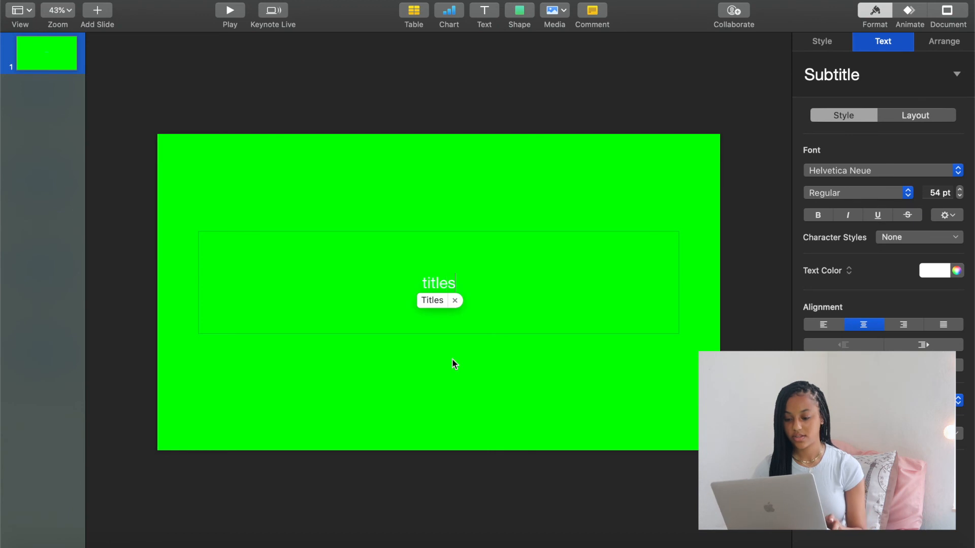
key(Up)
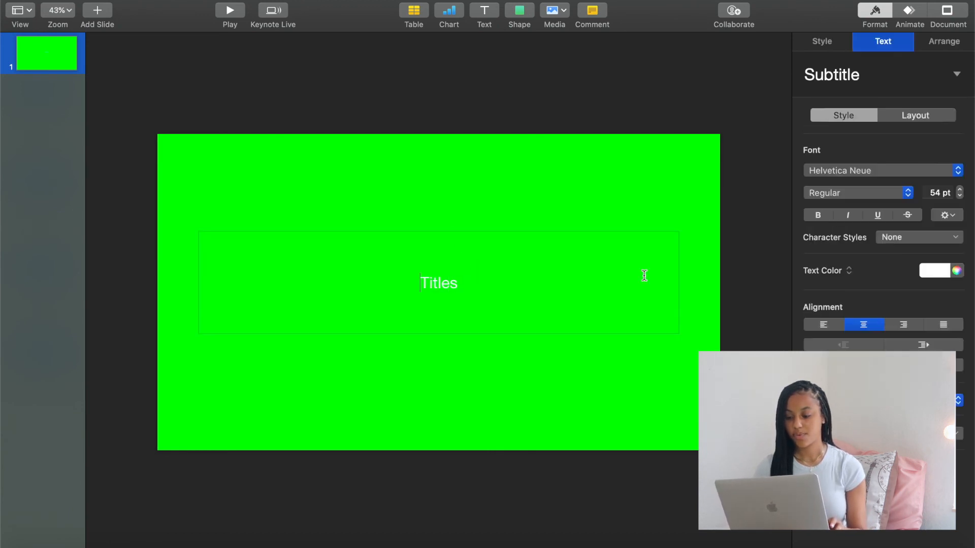
mouse_move(452, 296)
mouse_down()
mouse_move(465, 303)
mouse_move(446, 296)
mouse_up()
- Select the word "Titles" and set its font to Helvetica
double_click(446, 296)
click(943, 177)
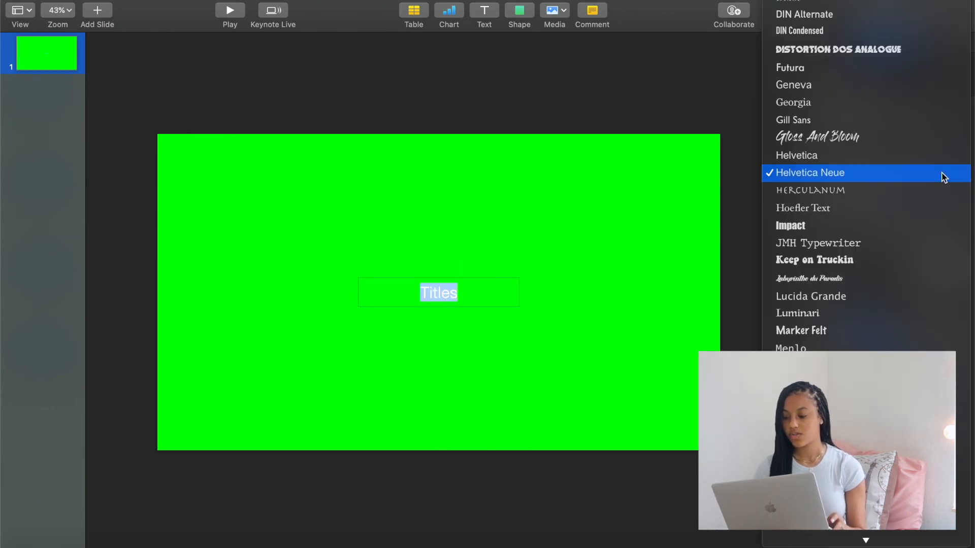
click(931, 157)
click(933, 168)
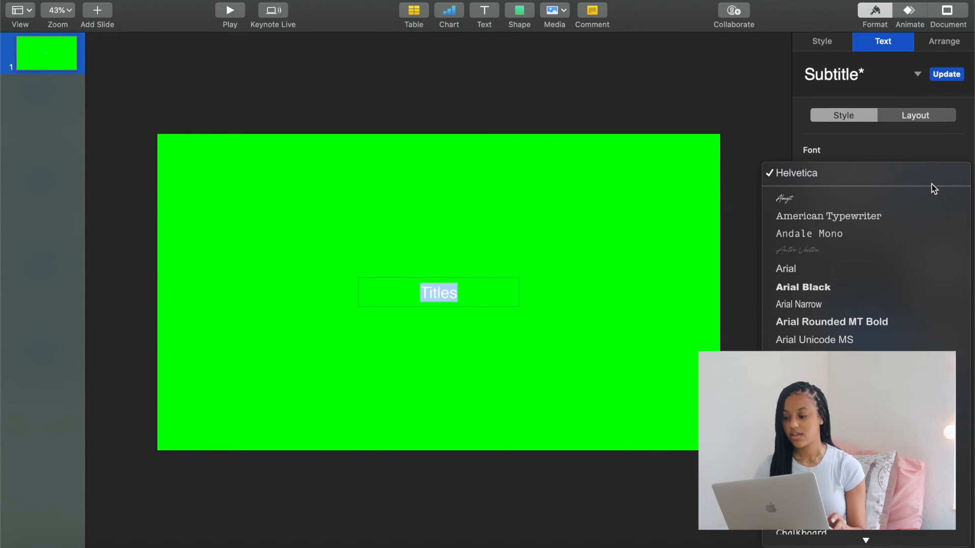
click(907, 174)
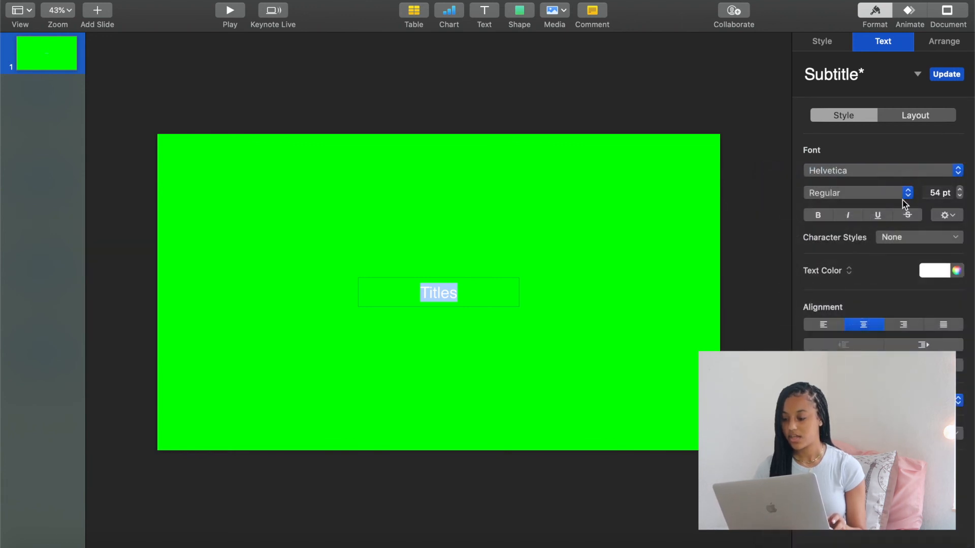
- Try the Oblique and Bold typefaces on the "Titles" text, ending with Bold Oblique
click(906, 194)
click(902, 213)
click(909, 199)
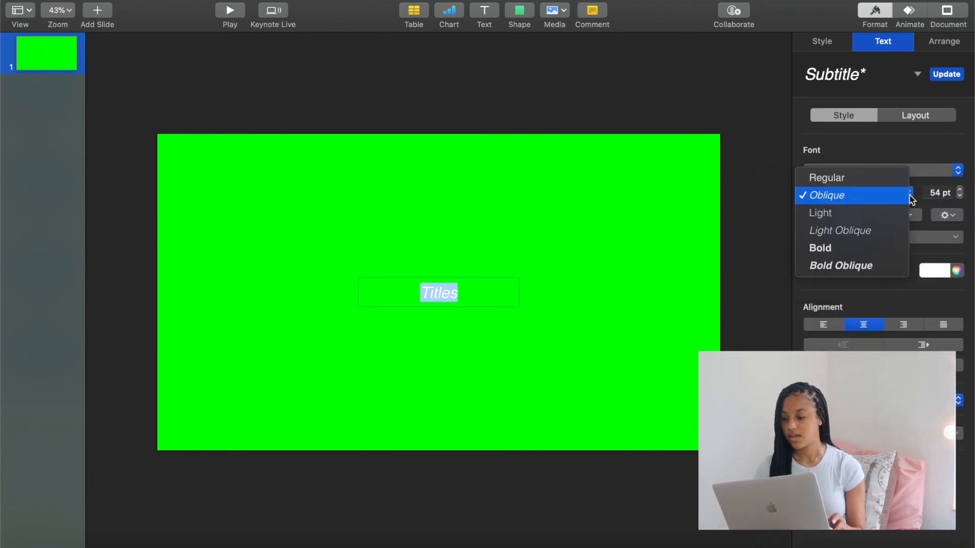
click(894, 247)
click(907, 198)
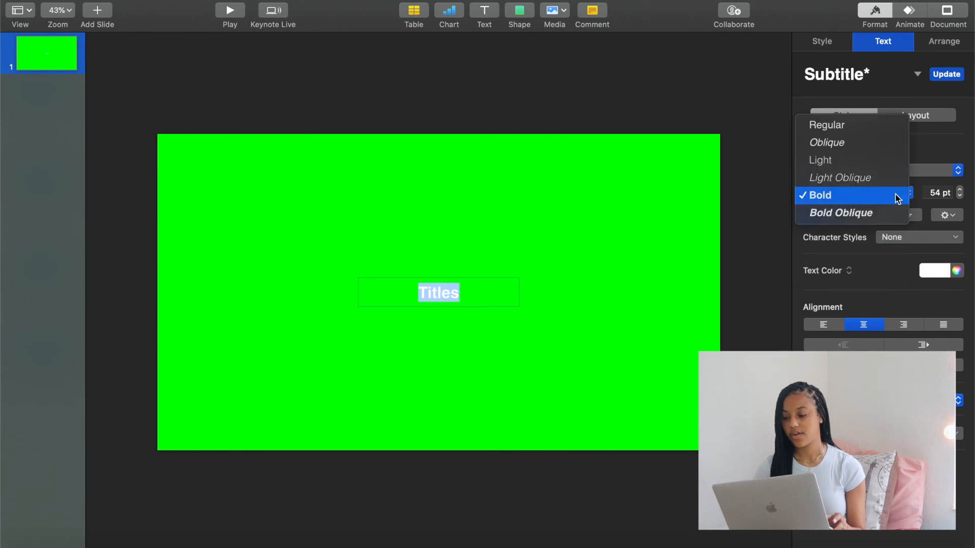
click(894, 212)
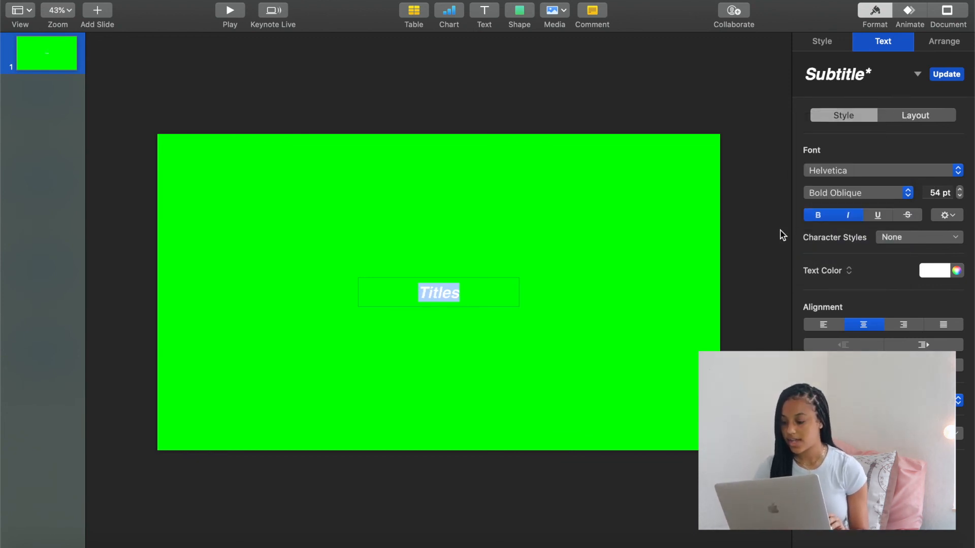
click(944, 271)
click(873, 270)
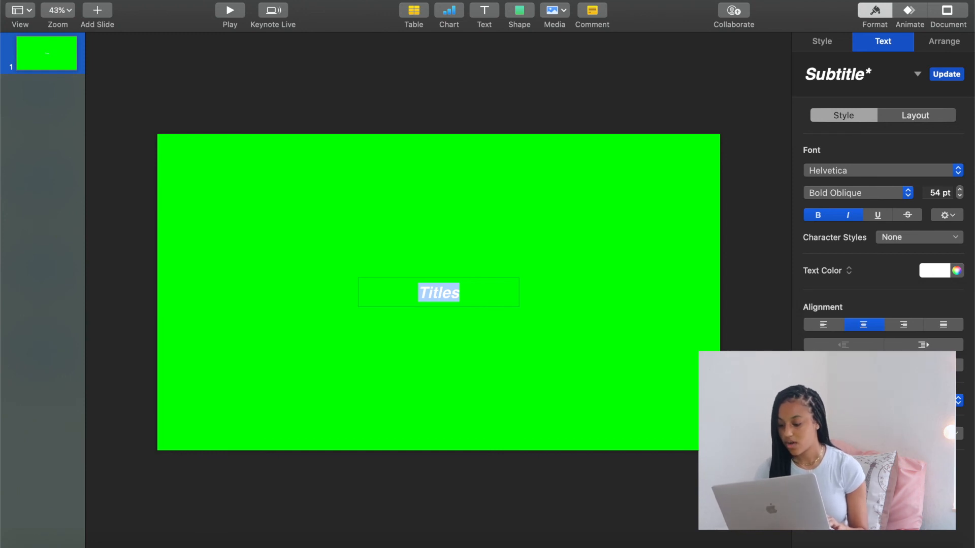
click(806, 400)
click(863, 419)
click(862, 419)
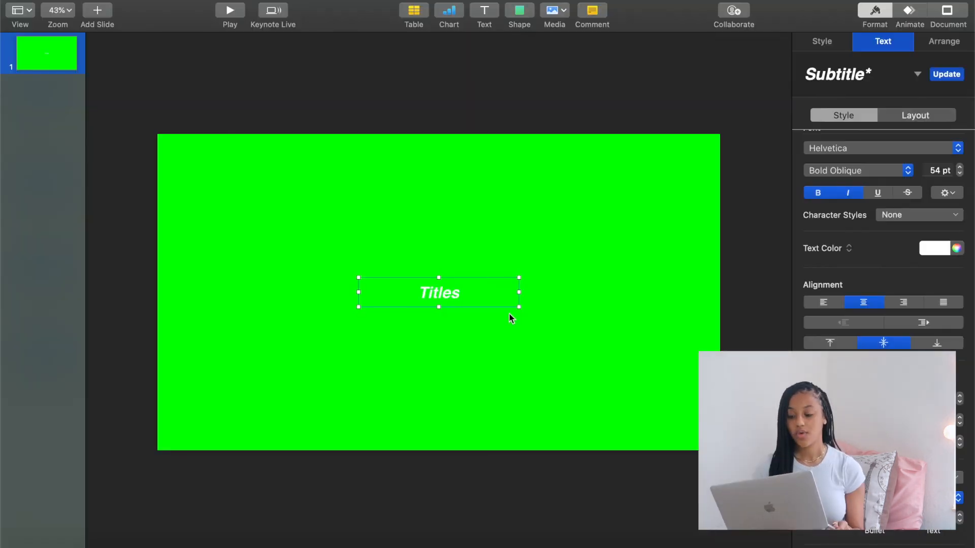
- Enlarge the "Titles" text box and centre it on the green slide
drag(519, 307, 614, 381)
drag(495, 325, 446, 287)
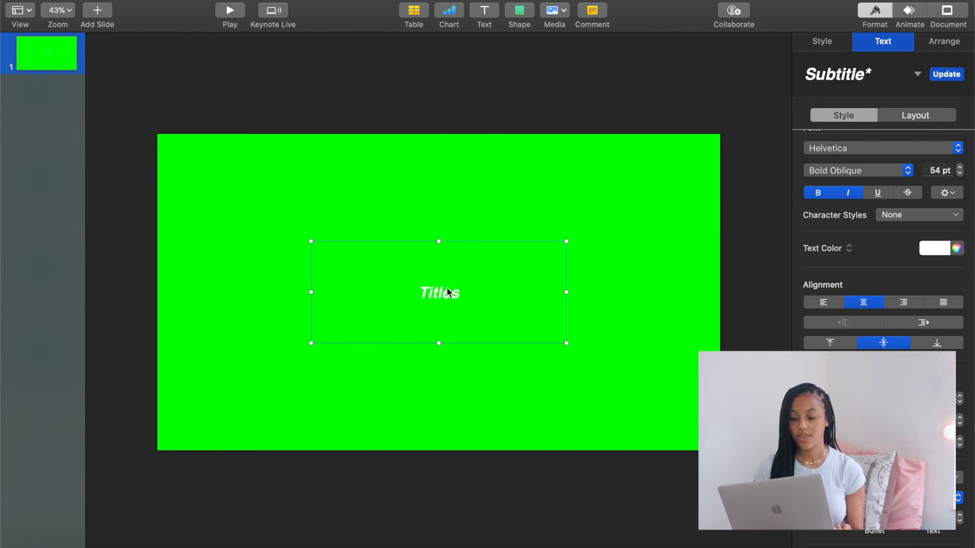
- Add a Typewriter build-in effect to the "Titles" text box
click(553, 418)
click(445, 278)
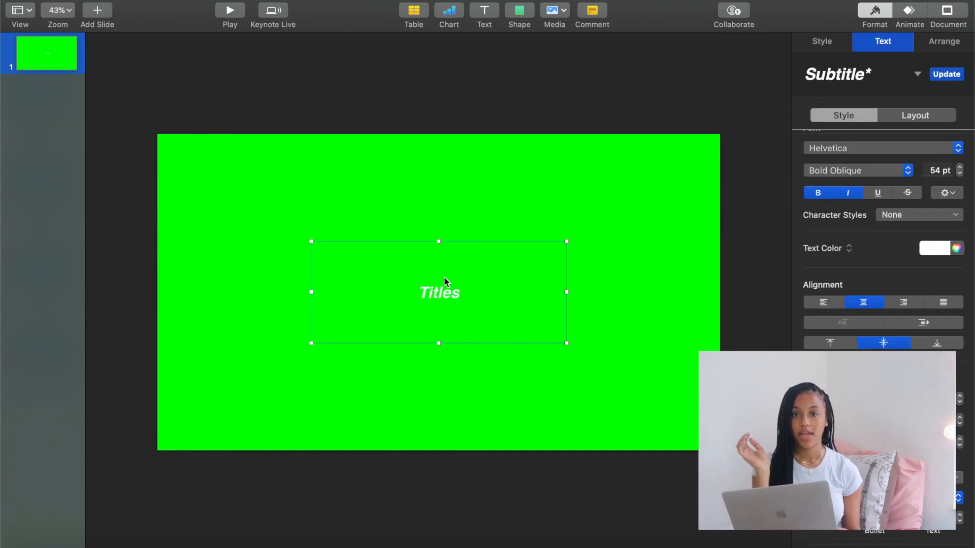
click(444, 280)
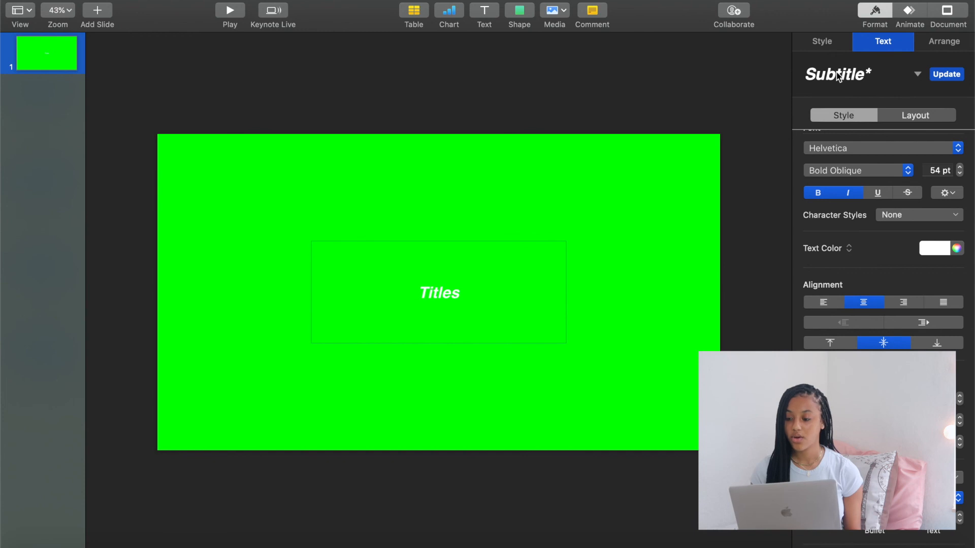
click(911, 14)
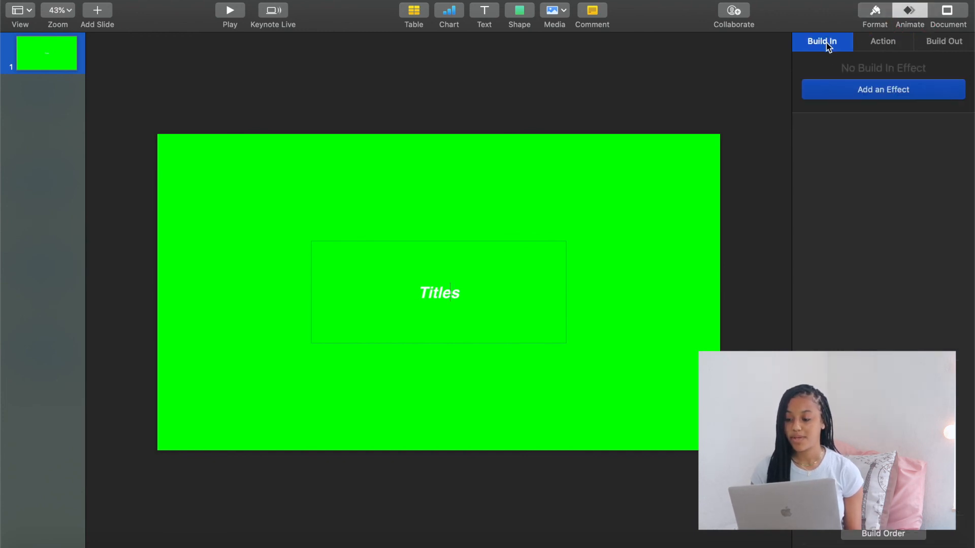
click(852, 92)
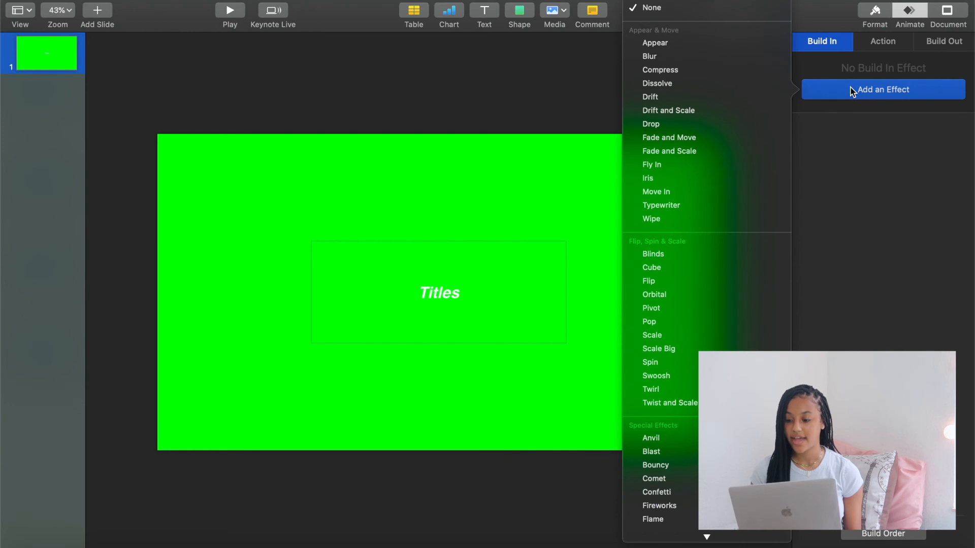
scroll(704, 269, down, 3)
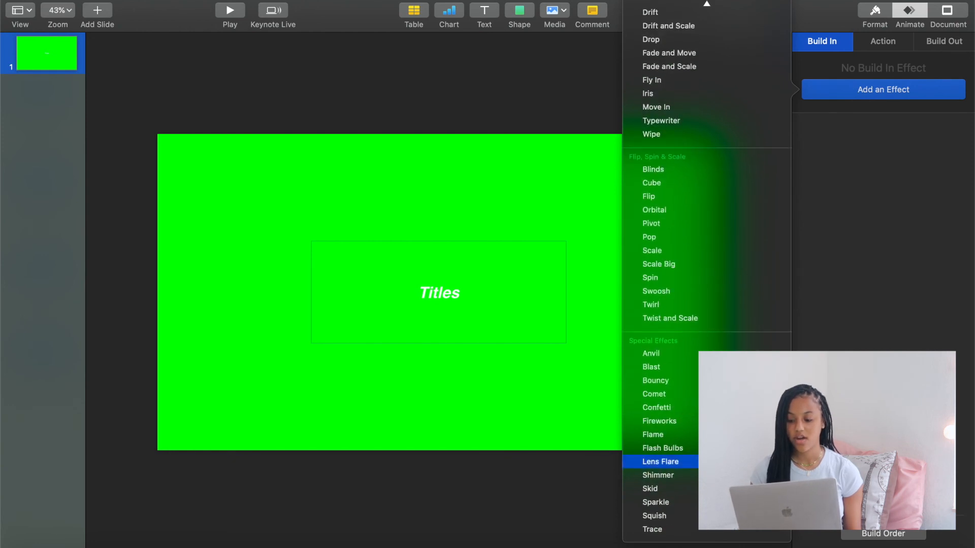
scroll(709, 163, up, 2)
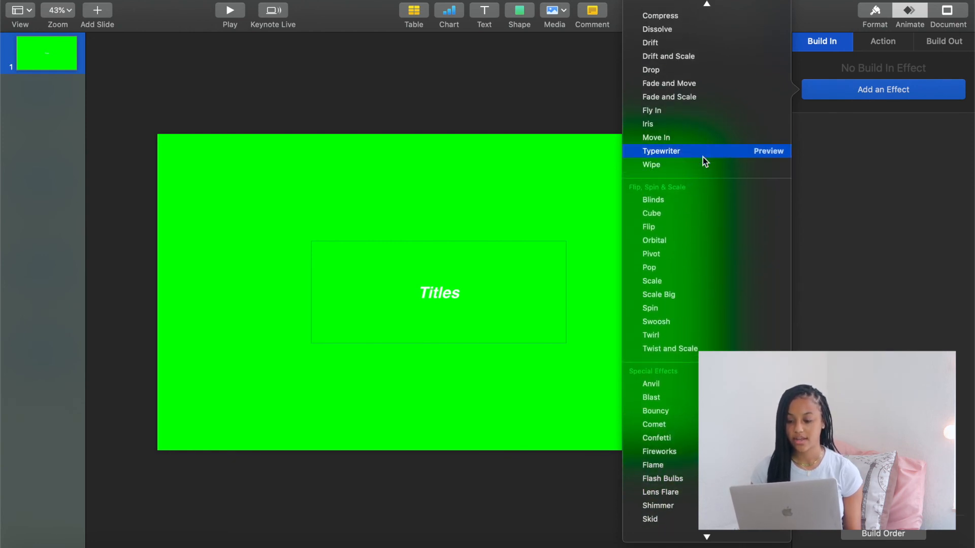
click(702, 157)
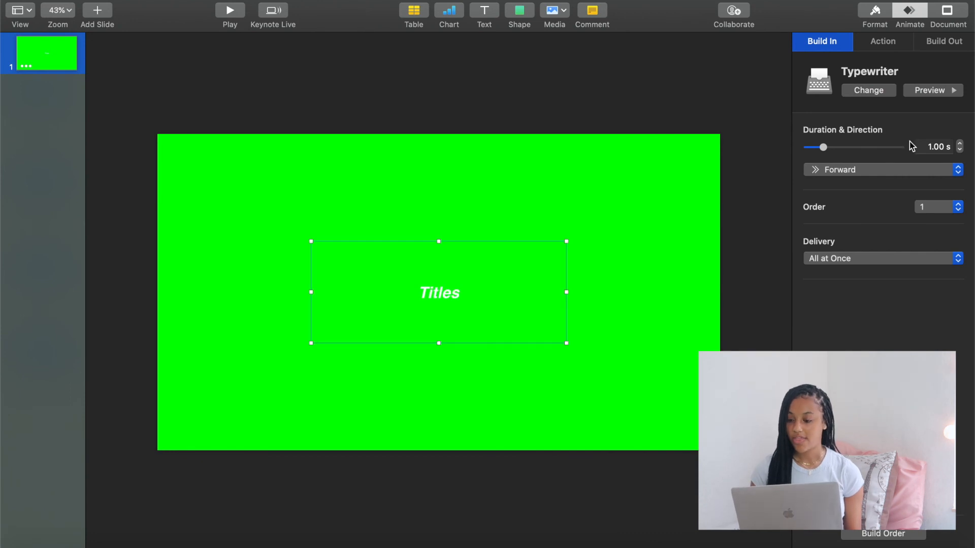
- Preview the Typewriter effect on "Titles" and review its duration and direction options
click(933, 94)
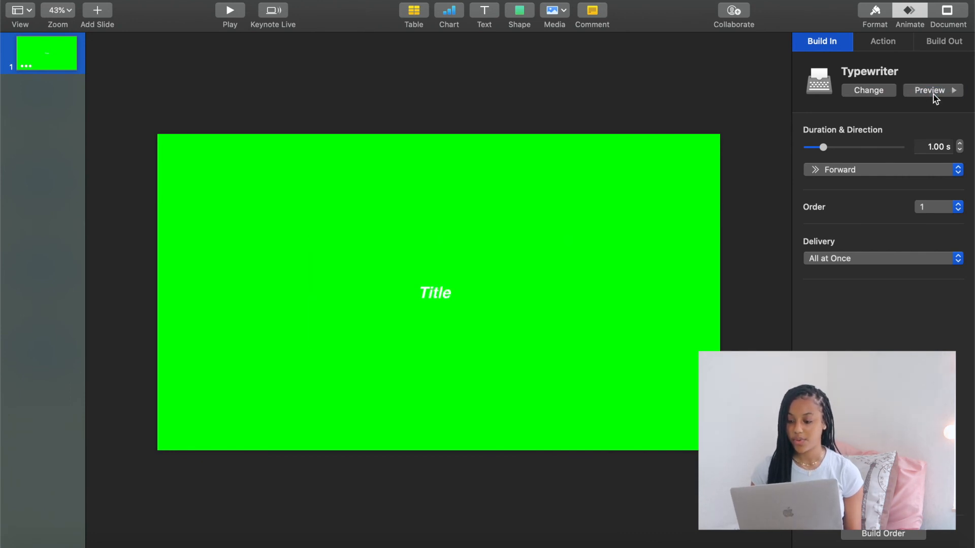
click(933, 94)
drag(843, 152, 823, 150)
click(948, 94)
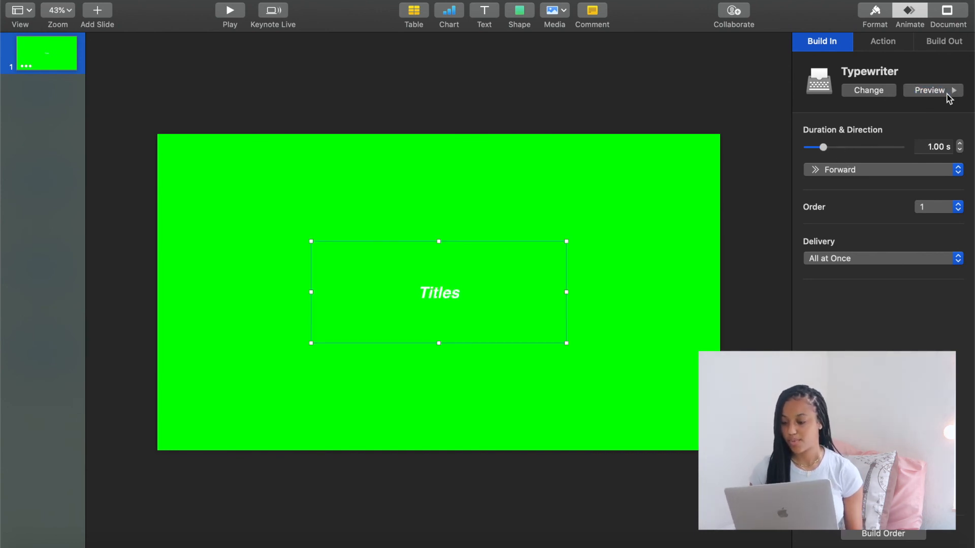
click(958, 175)
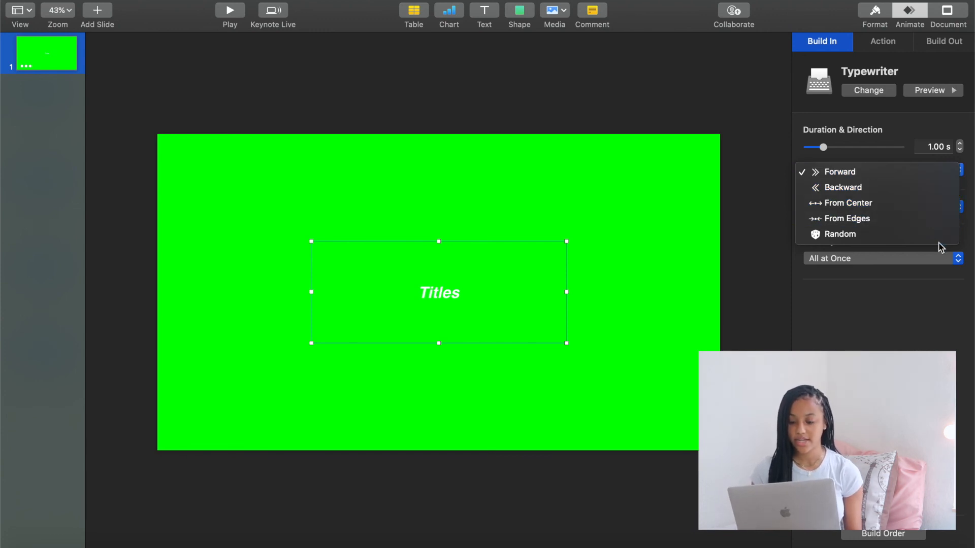
click(942, 258)
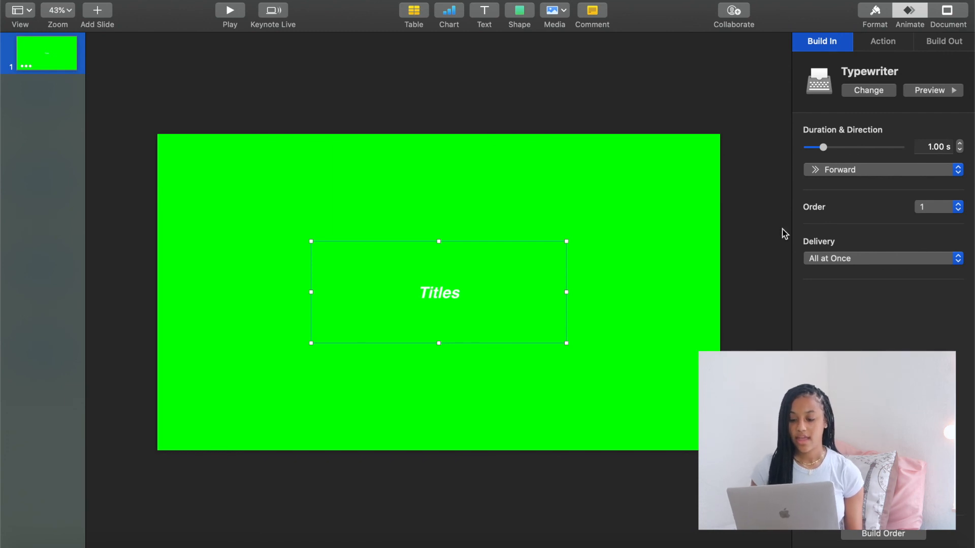
click(625, 200)
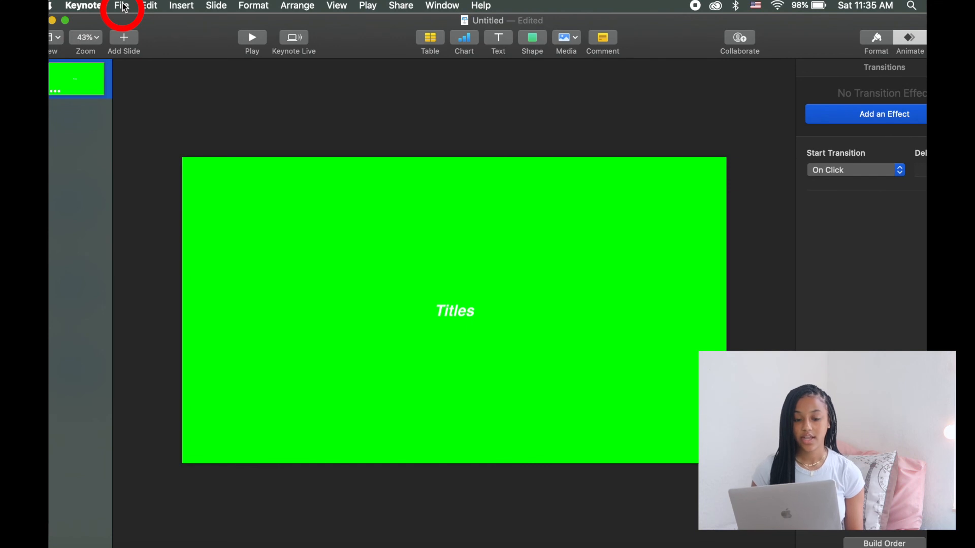
- Set up a self-playing movie export of the slide at 1080p resolution, with 5 seconds before the next slide
click(126, 7)
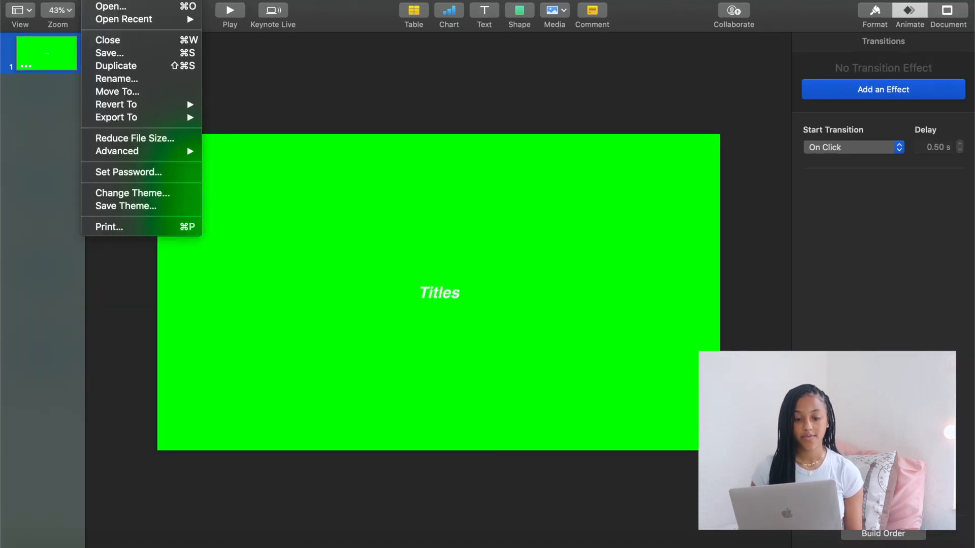
mouse_move(125, 117)
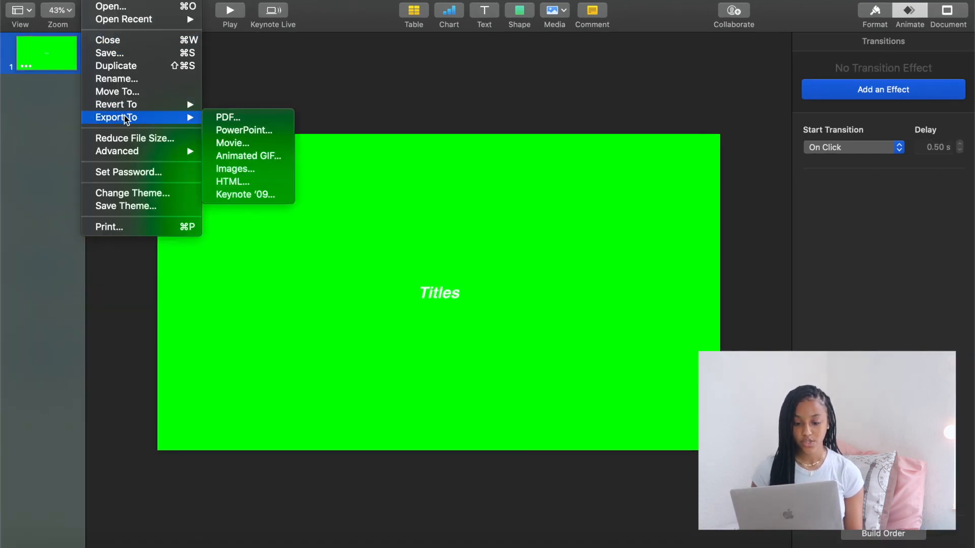
click(251, 142)
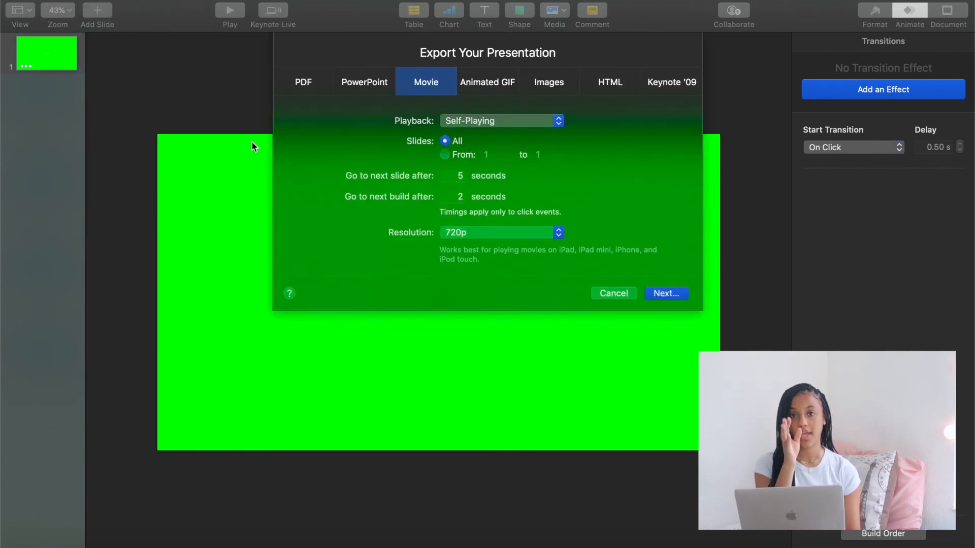
click(473, 233)
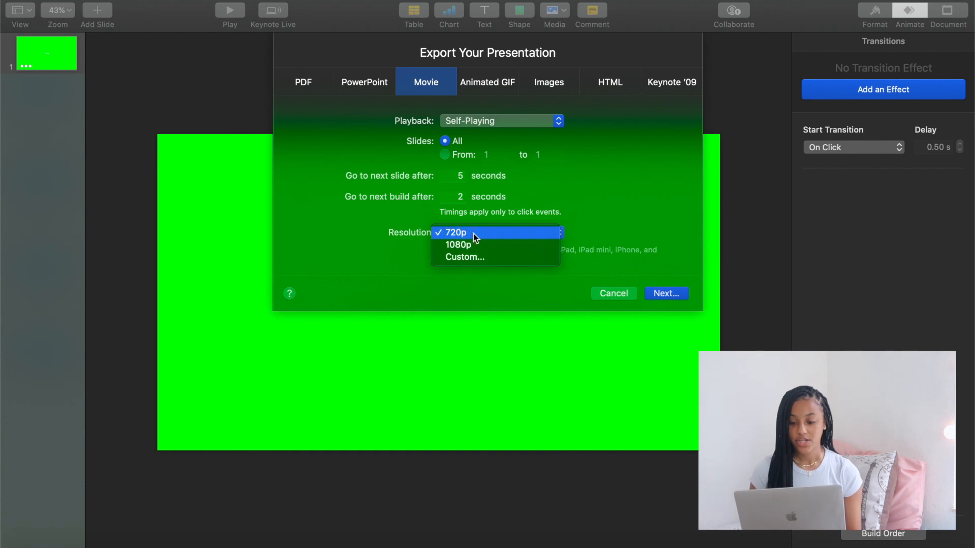
click(477, 246)
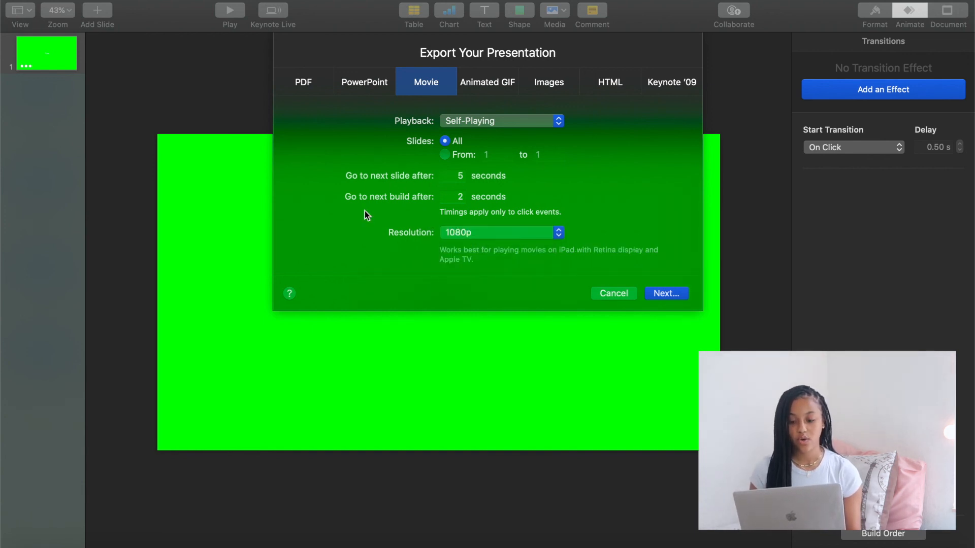
click(466, 175)
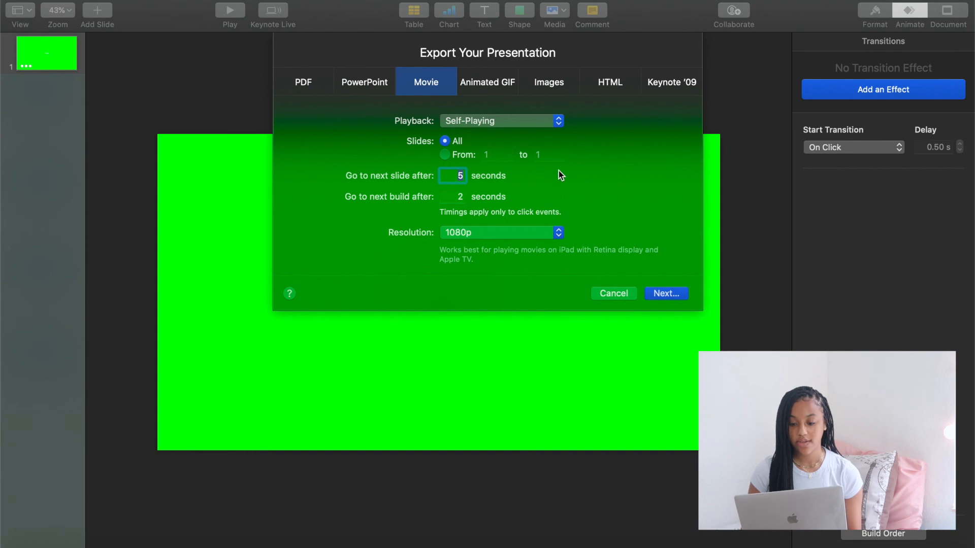
click(450, 183)
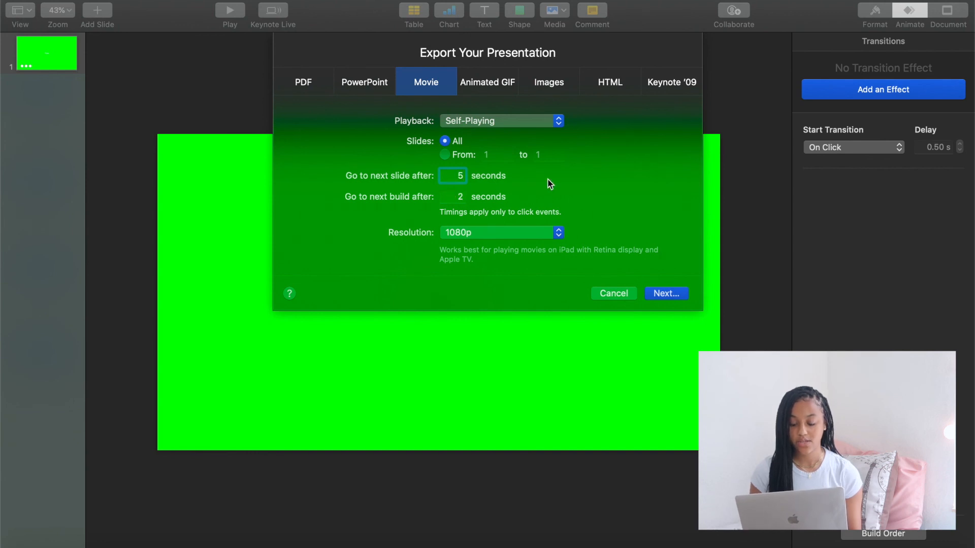
click(670, 291)
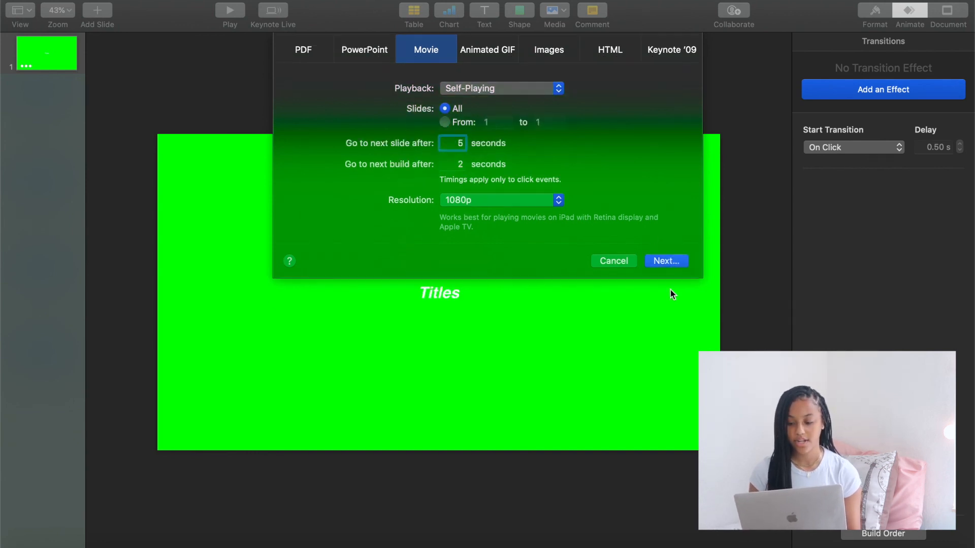
- Name the exported movie "titles" and set its save location to Documents — iCloud
text(titles)
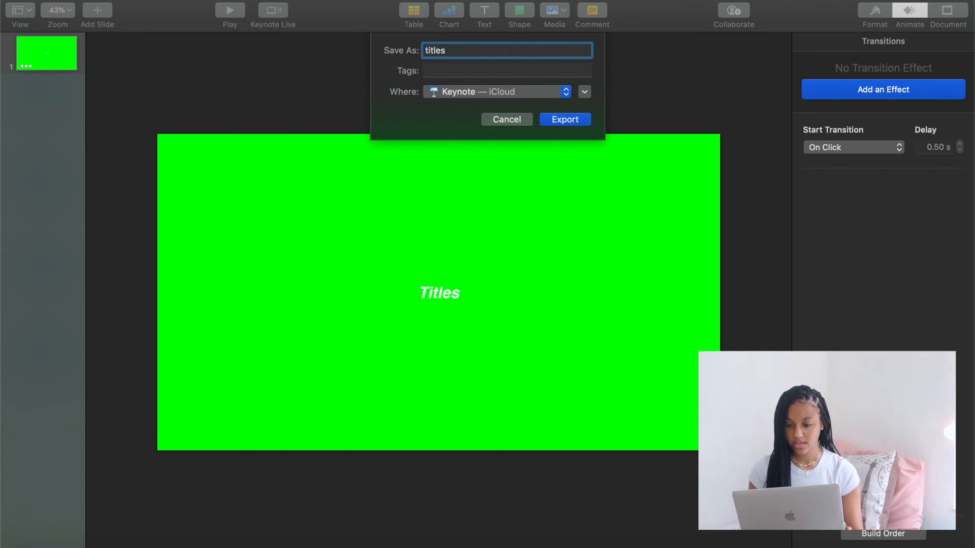
click(566, 93)
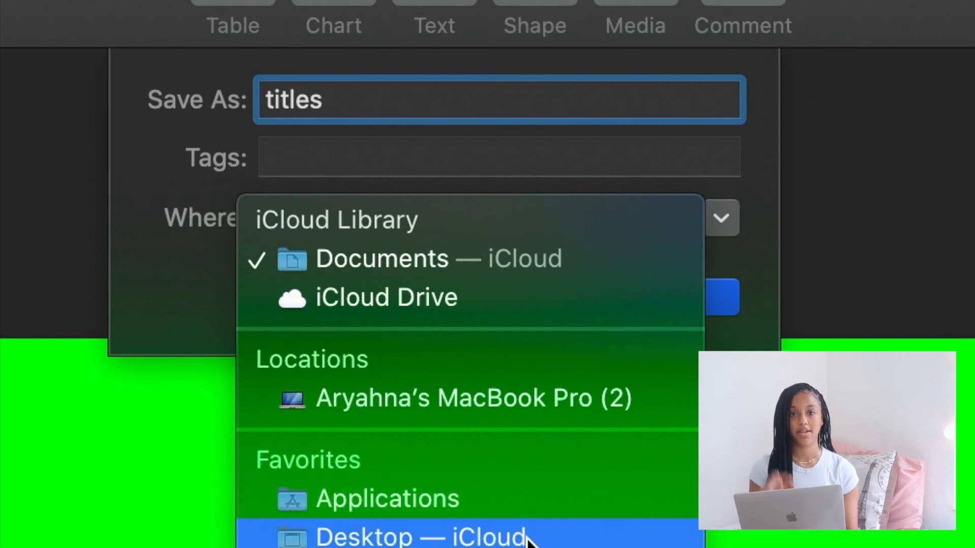
click(528, 541)
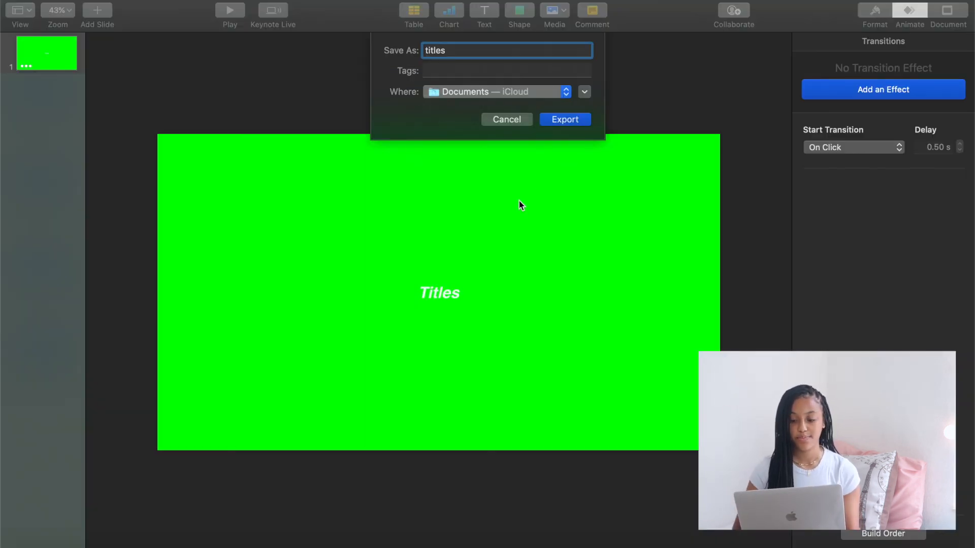
- Switch to iMovie and place the exported green titles clip above the main video, after the VHS overlay
click(674, 299)
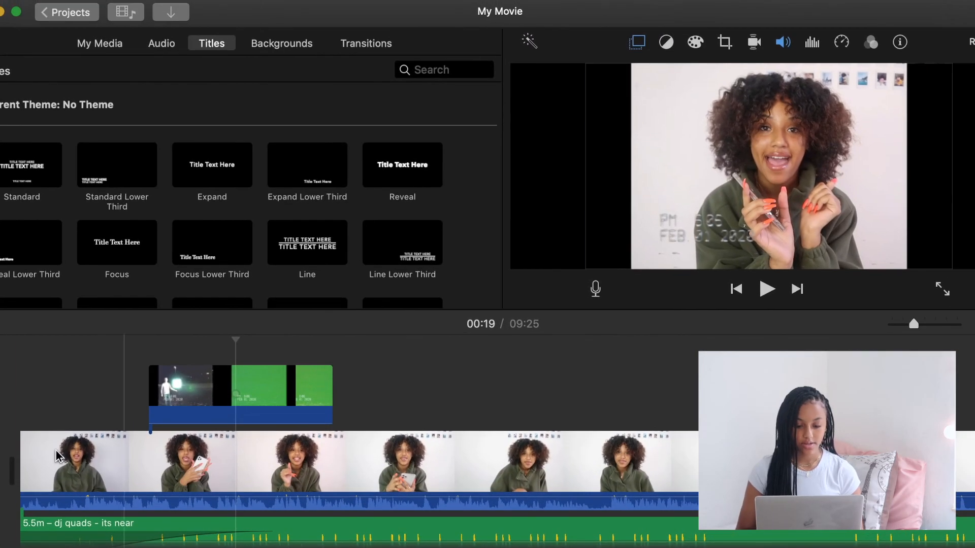
scroll(103, 502, right, 2)
drag(23, 489, 319, 232)
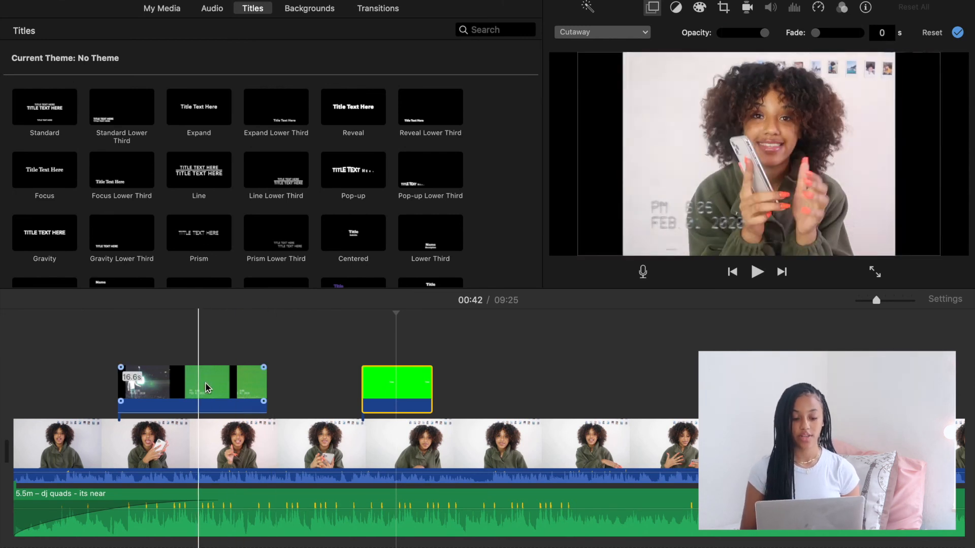
- Mute the computer's sound and play the timeline through the VHS overlay section
key(F10)
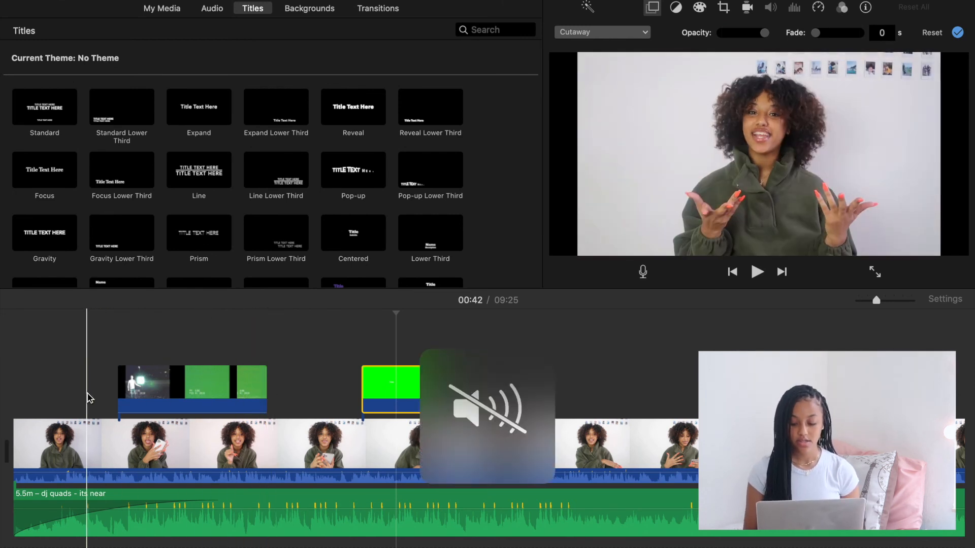
click(87, 396)
key(space)
click(152, 356)
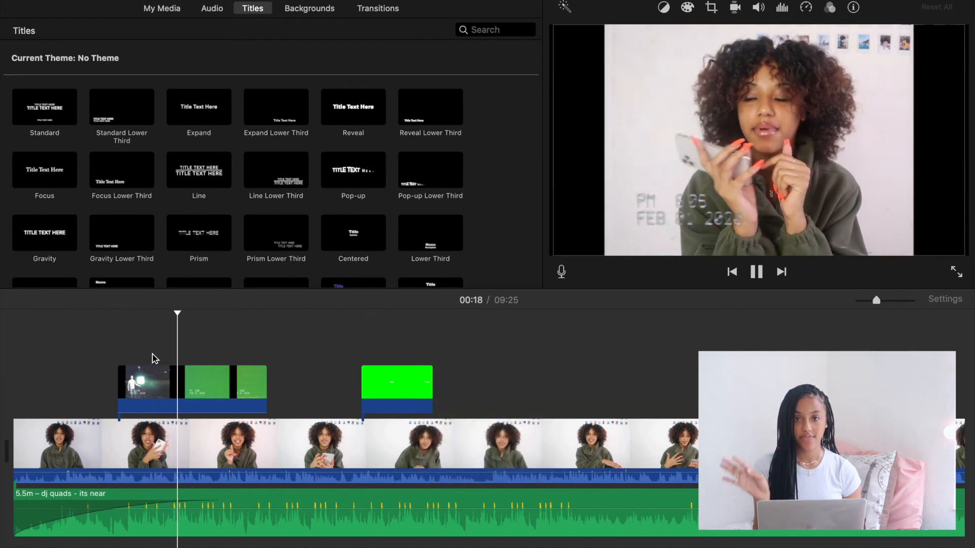
- Set the green titles clip's video overlay to Green/Blue Screen and play it over the main video
click(401, 388)
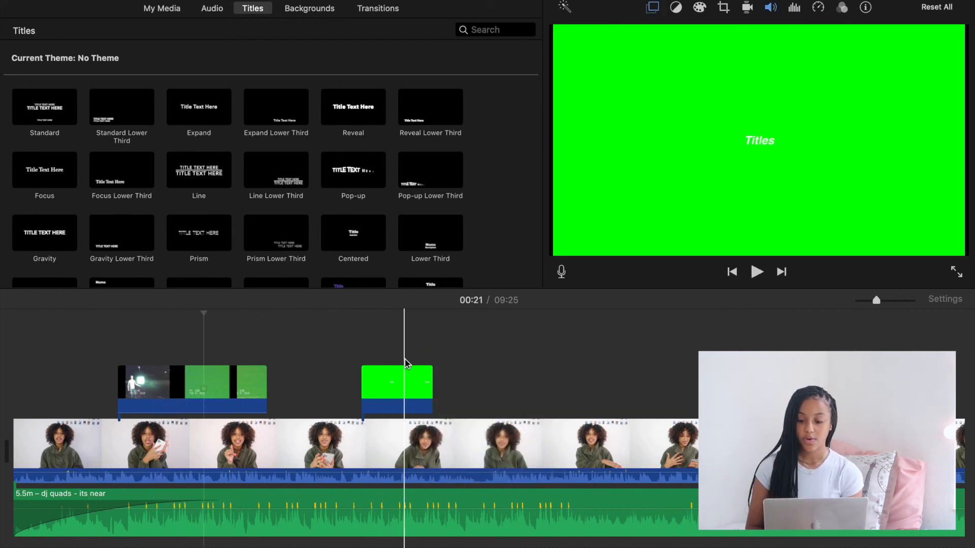
click(392, 391)
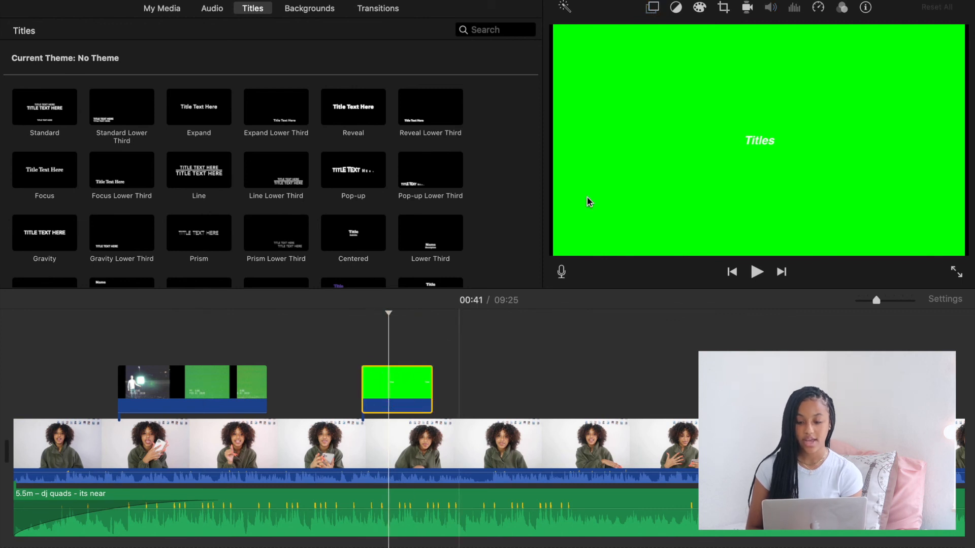
click(653, 8)
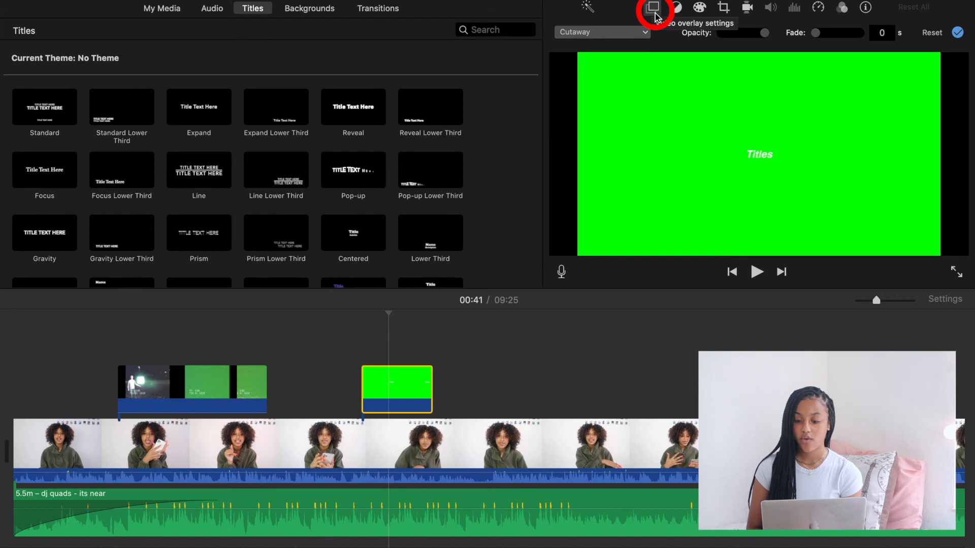
click(644, 33)
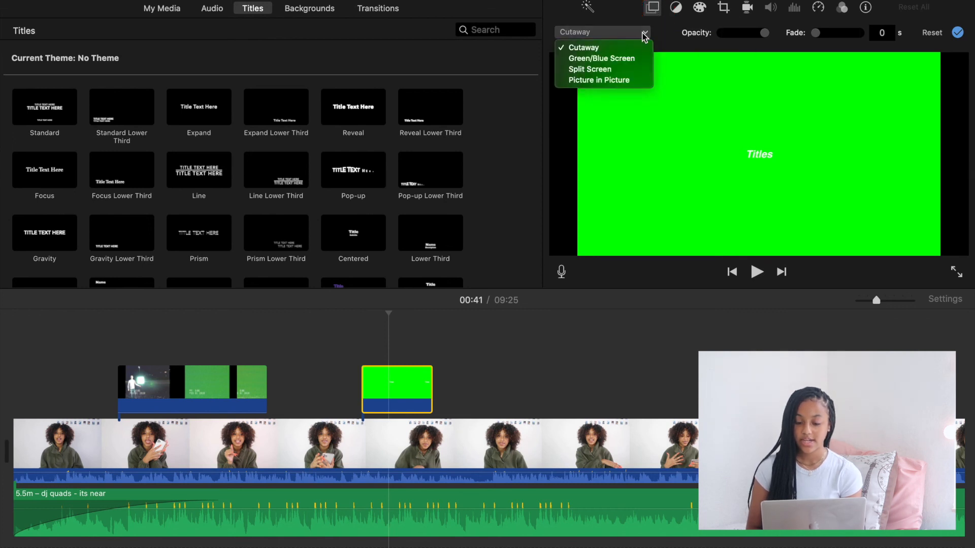
click(632, 60)
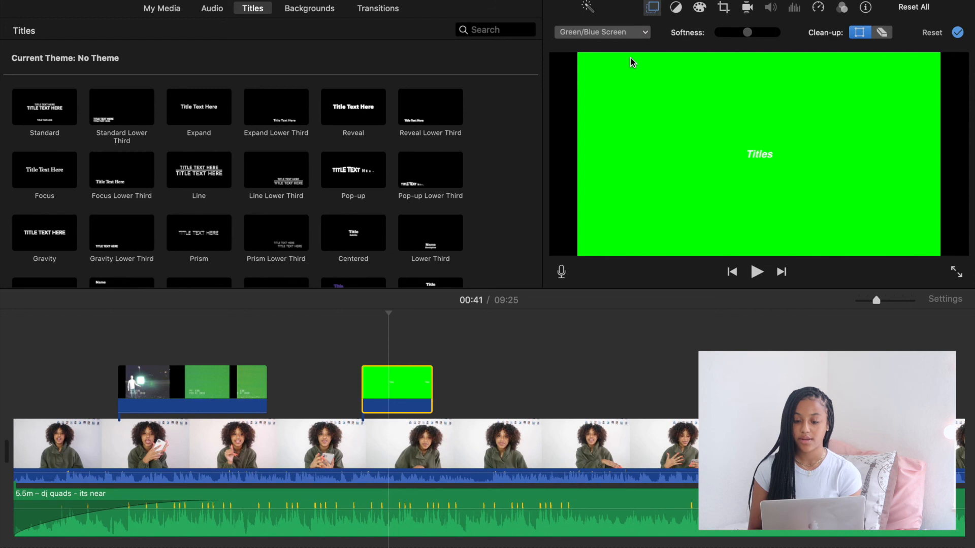
click(349, 371)
key(space)
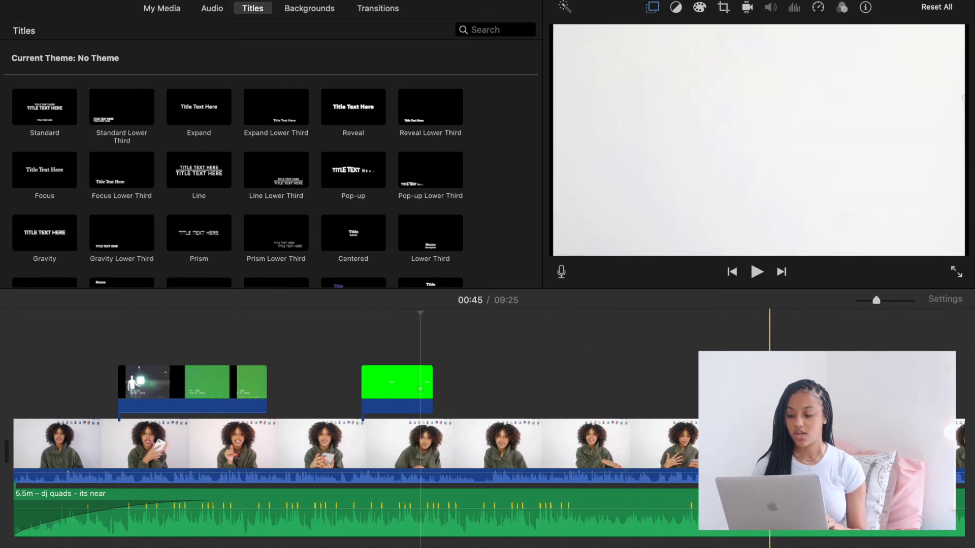
- Add a Slide Left transition at the first cut after the green titles clip and play through it
scroll(664, 395, right, 4)
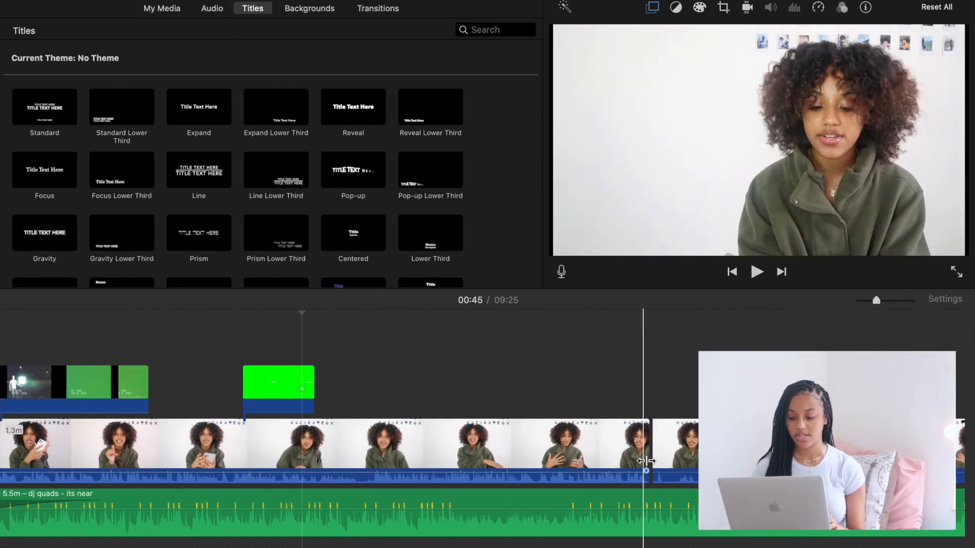
click(388, 12)
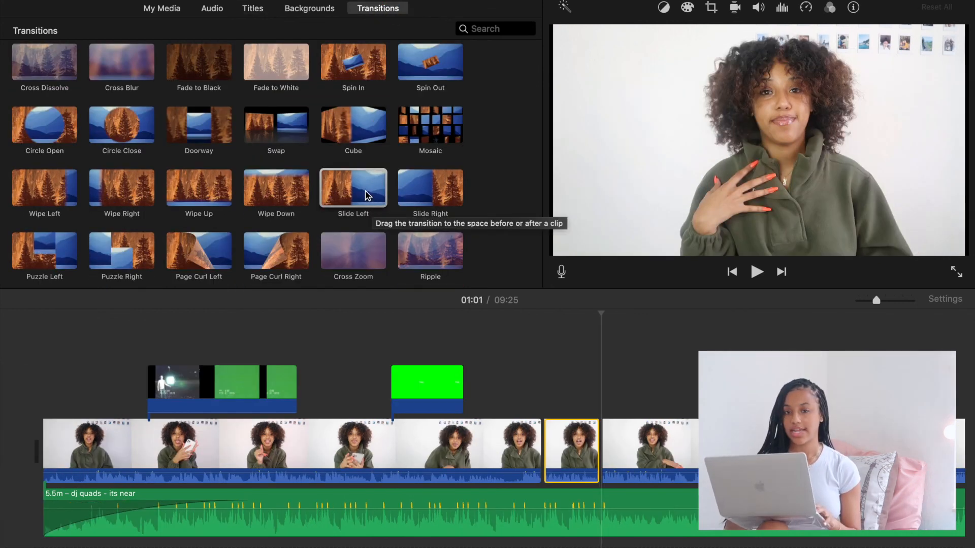
drag(505, 424, 545, 457)
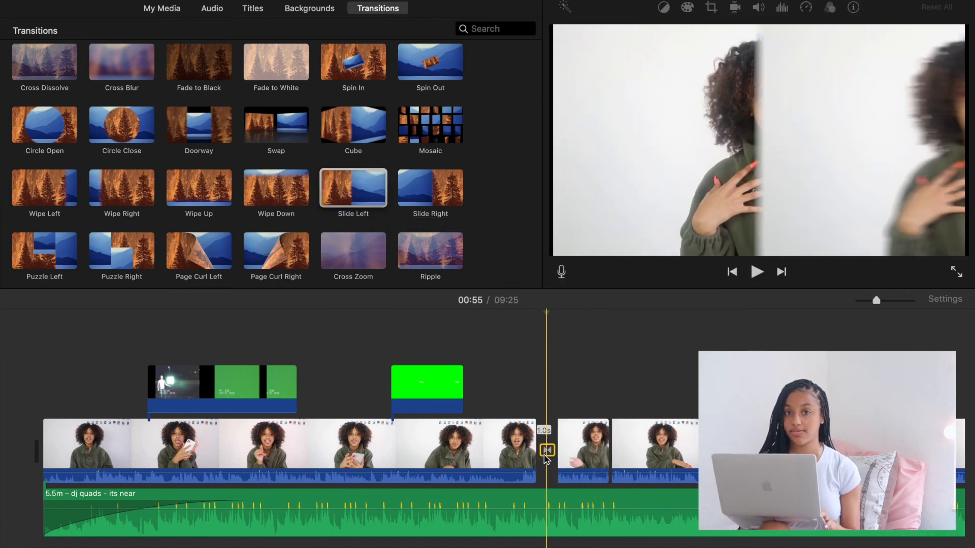
click(517, 406)
key(space)
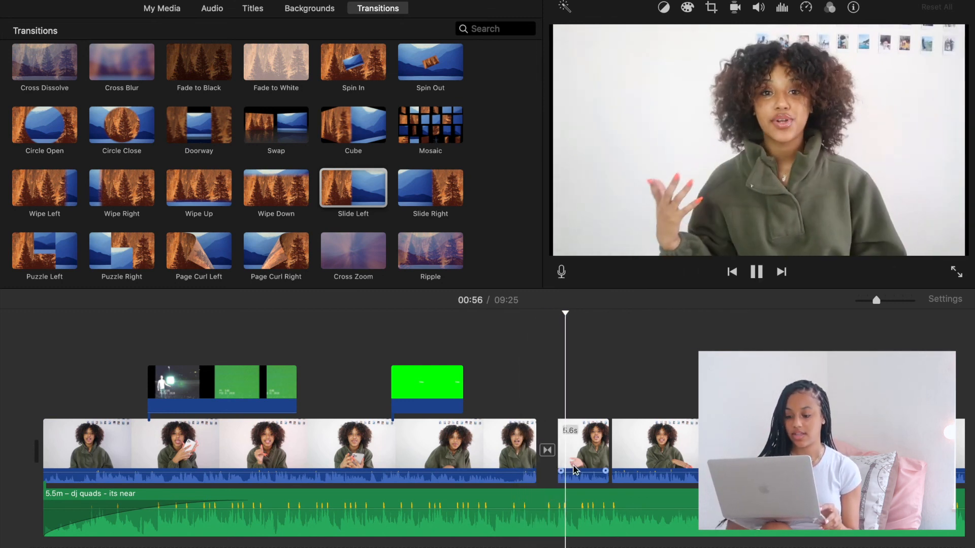
key(space)
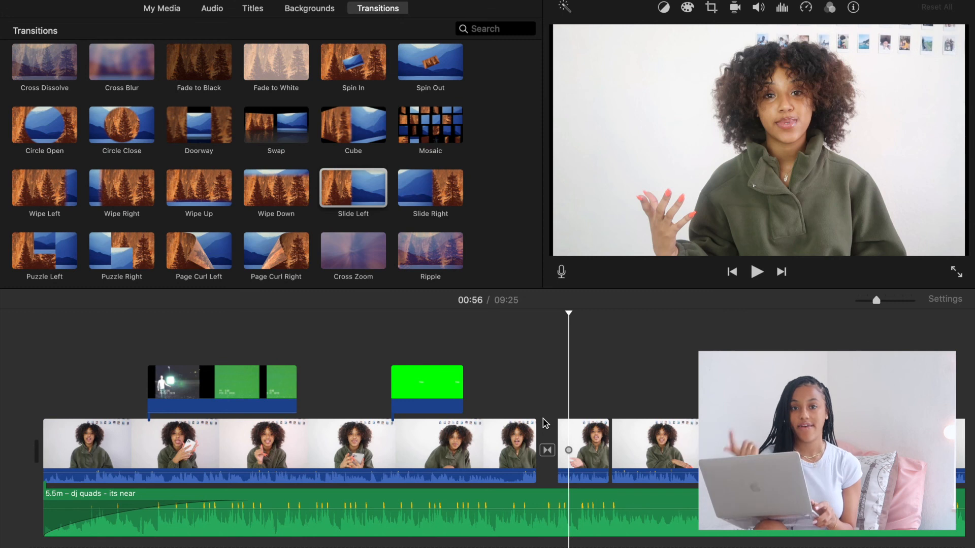
- Set the Slide Left transition's duration to 0.2 s
double_click(547, 450)
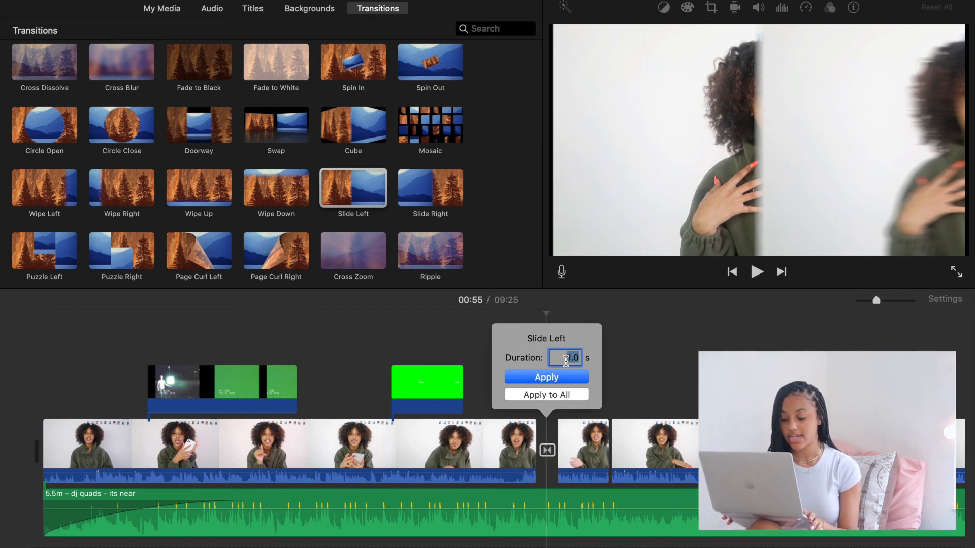
text(0.2)
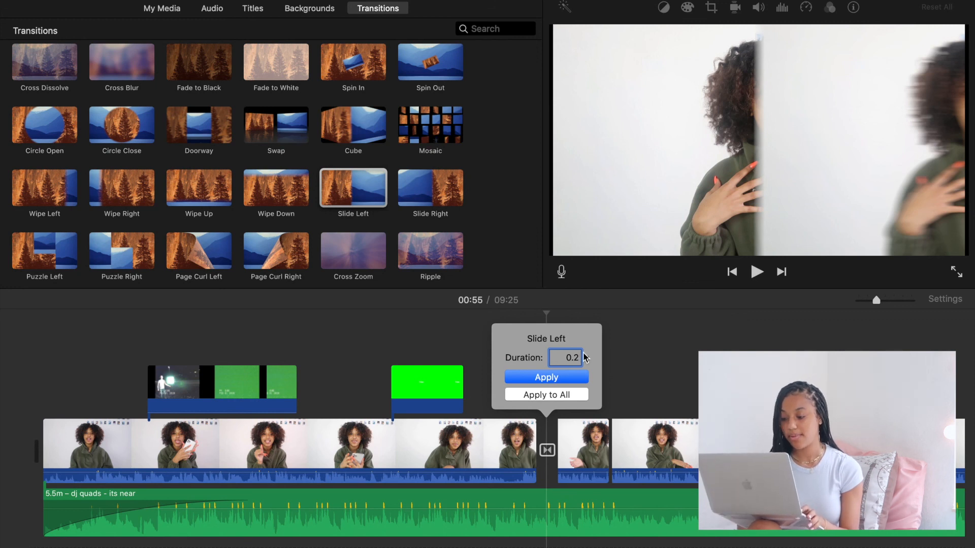
click(517, 377)
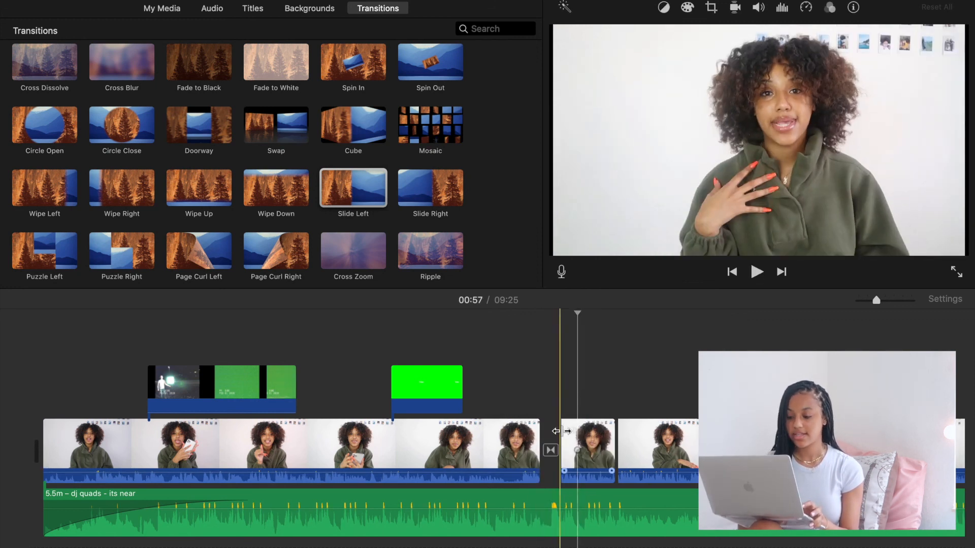
- Change the Slide Left transition's duration to 0.4 s
double_click(550, 449)
text(0.4)
key(Return)
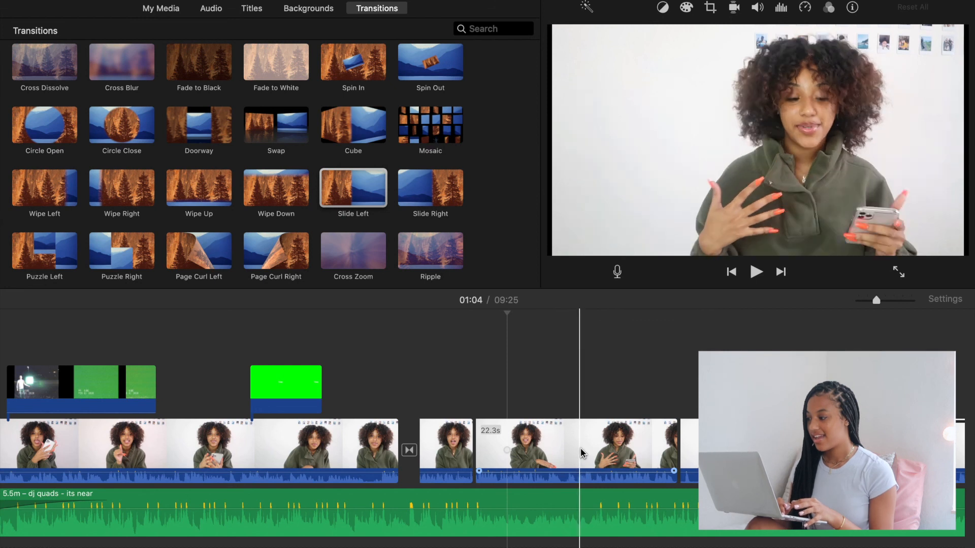
- Split the second clip after the transition at about 01:11 and again at about 01:12 to isolate a short segment
click(568, 455)
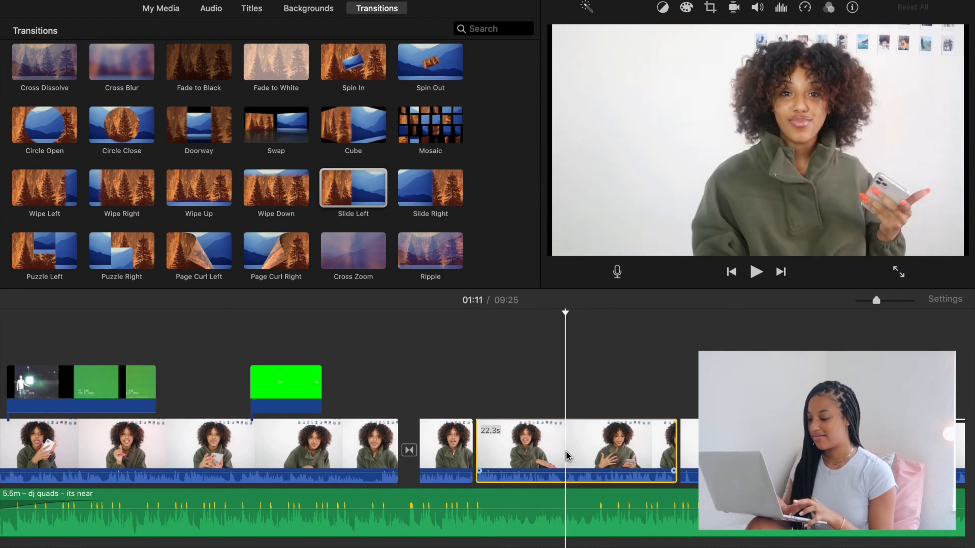
key(super+b)
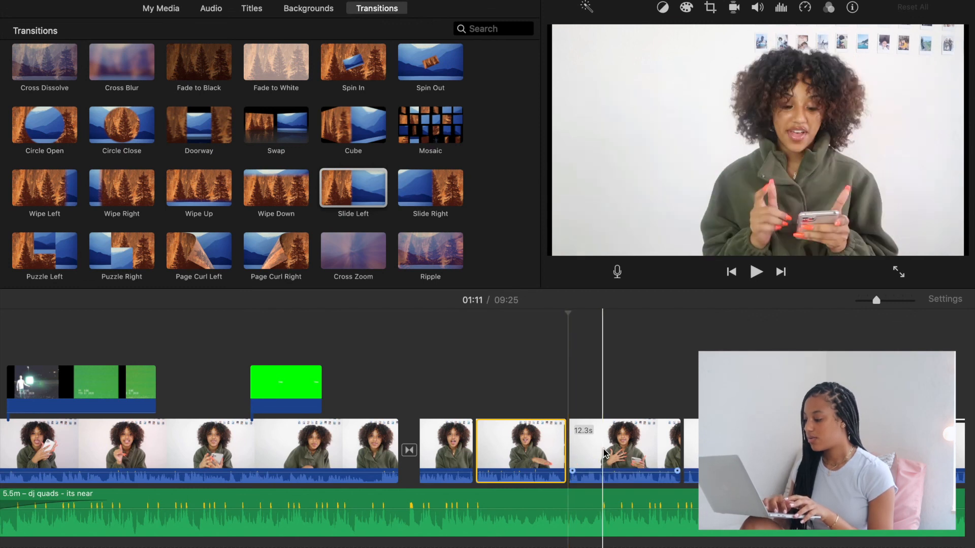
key(super+equal)
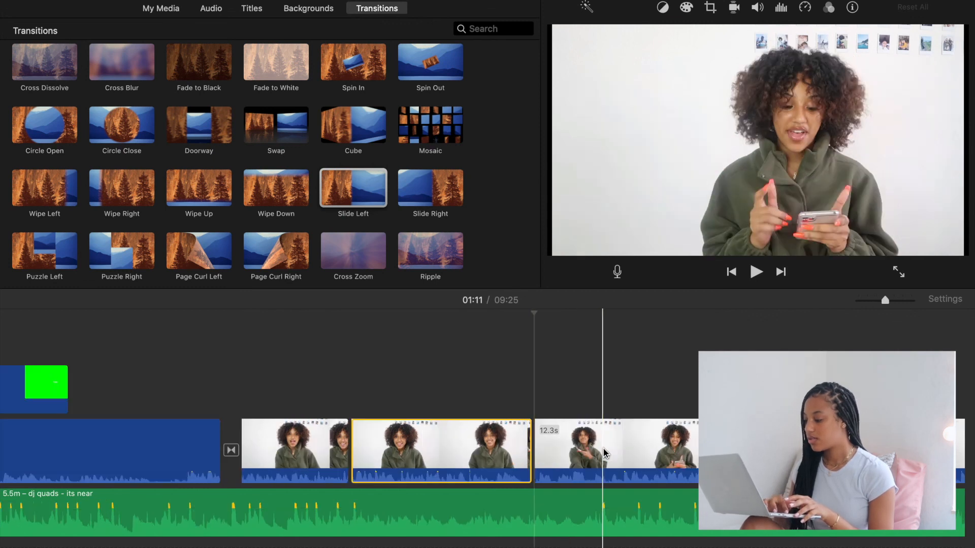
click(556, 456)
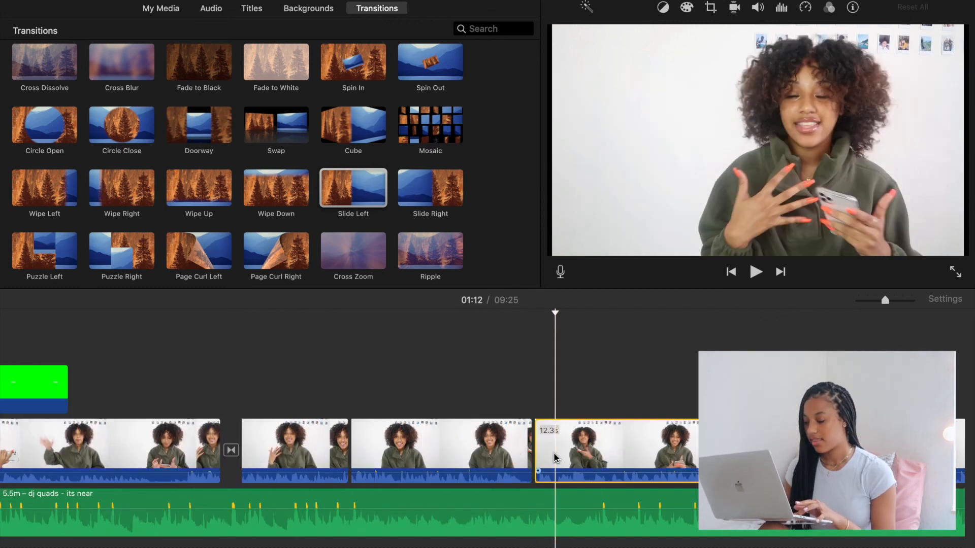
key(super+b)
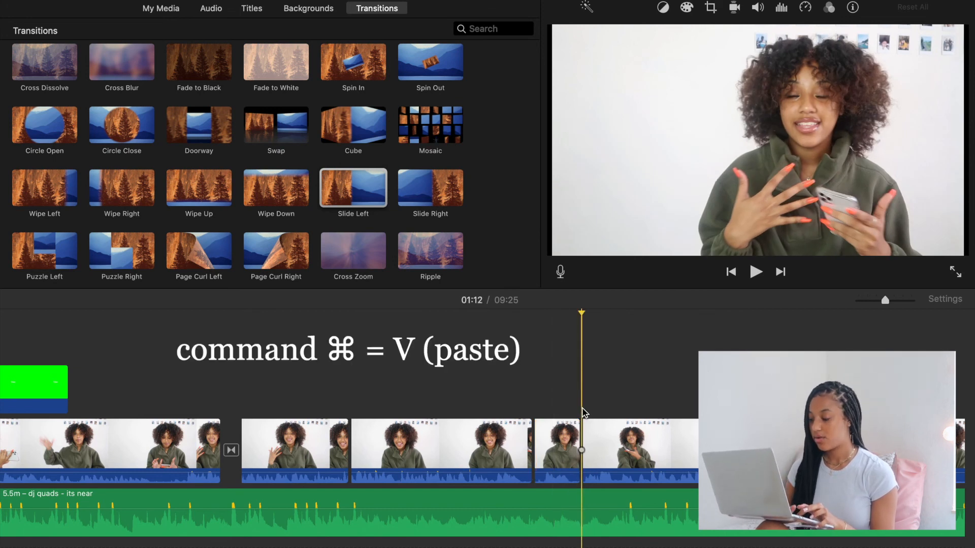
- Paste a copy of the short segment right after it, set the copy to play in reverse, and preview it
key(super+v)
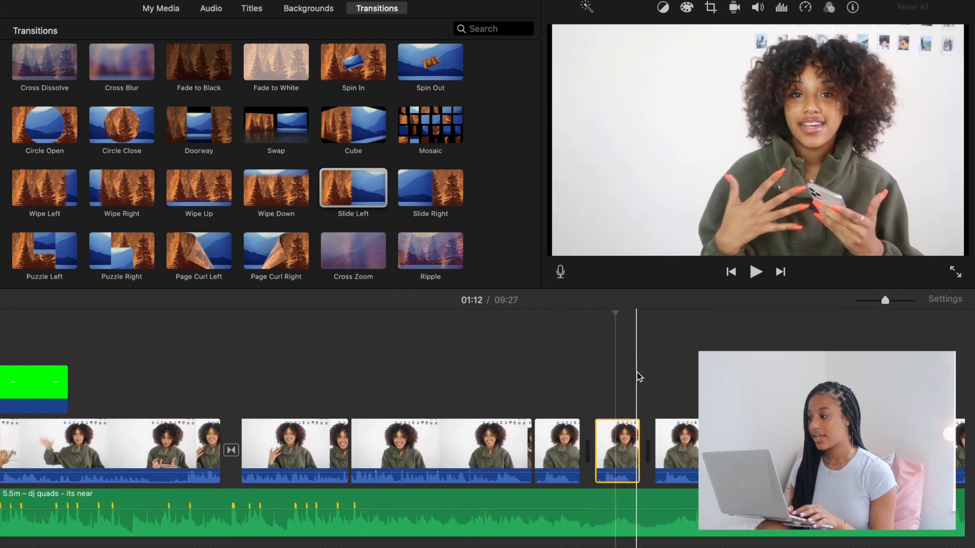
click(807, 8)
click(817, 33)
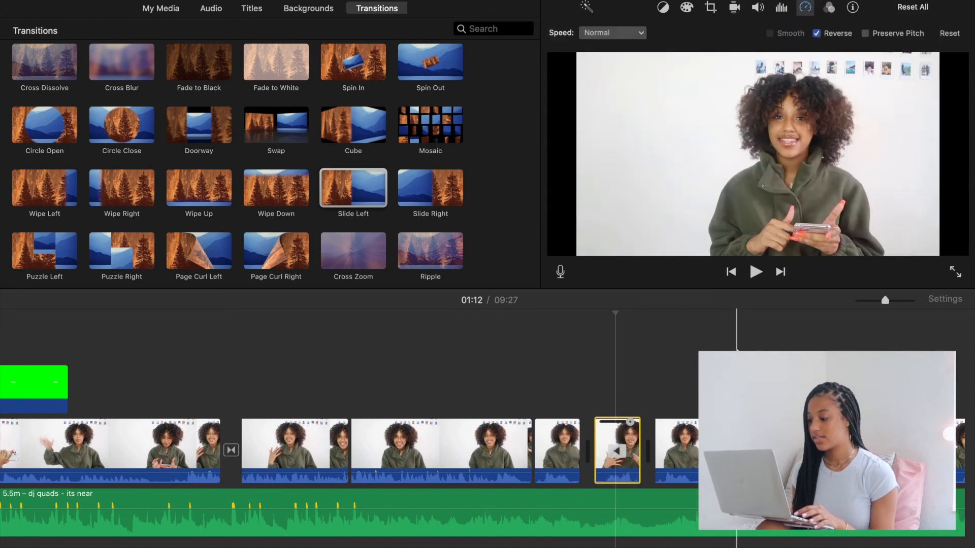
click(521, 358)
key(space)
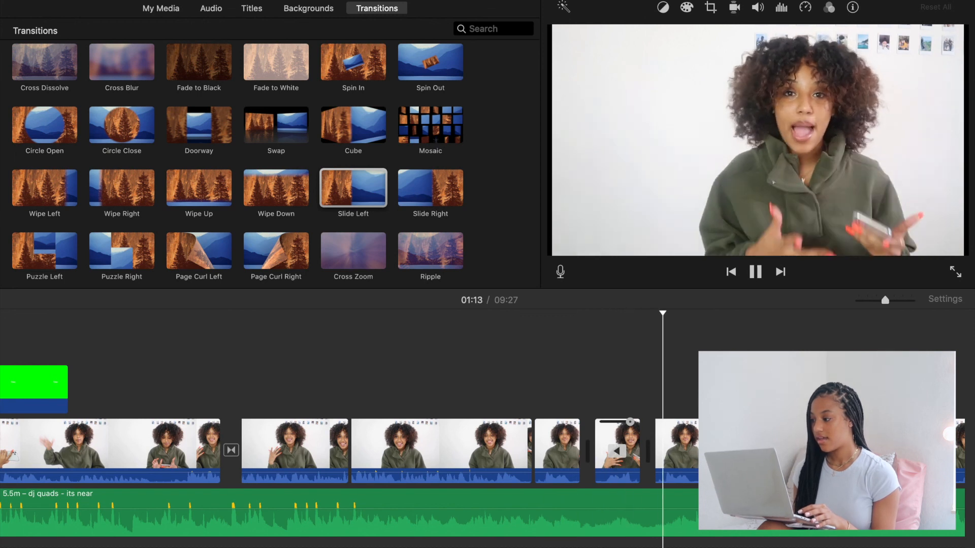
- Set the reversed segment's speed to Fast at 2x and play the timeline through it
click(619, 447)
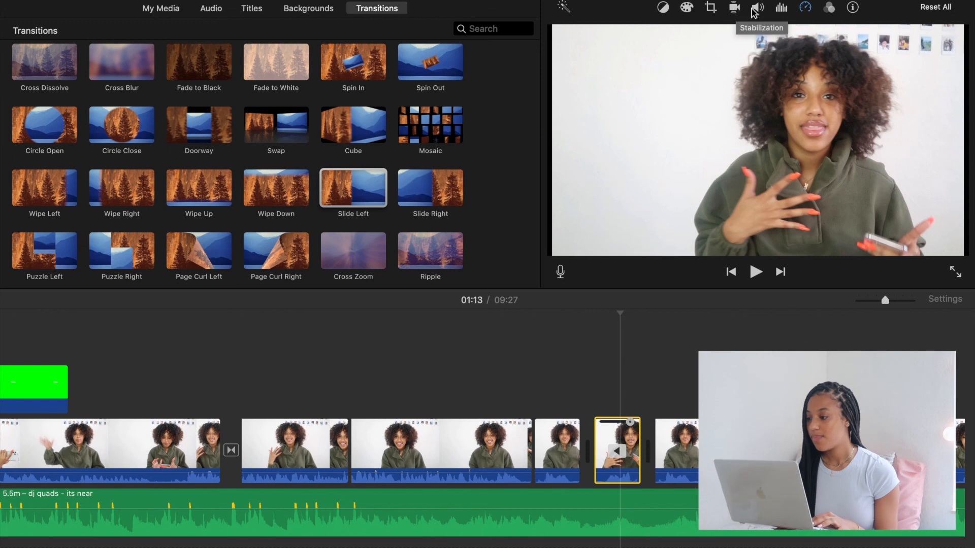
click(805, 12)
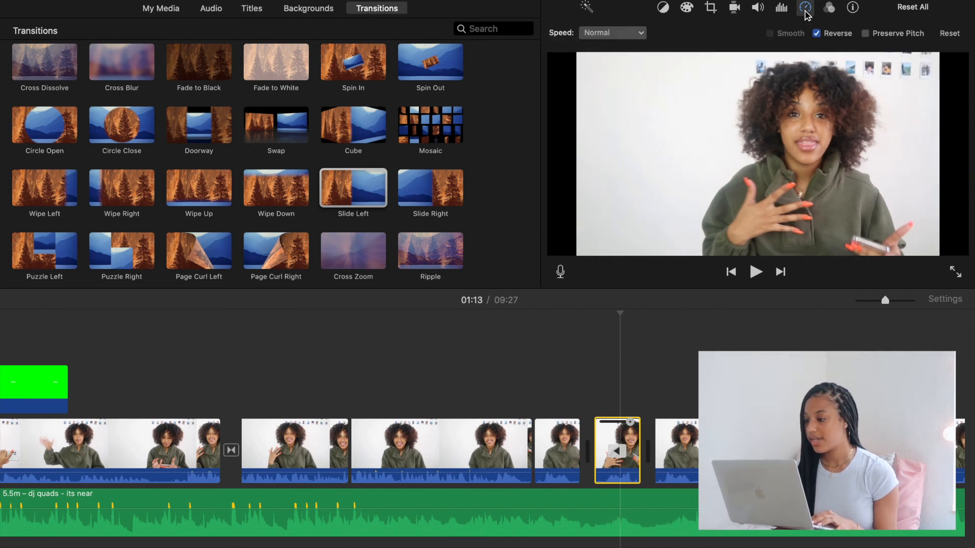
click(636, 35)
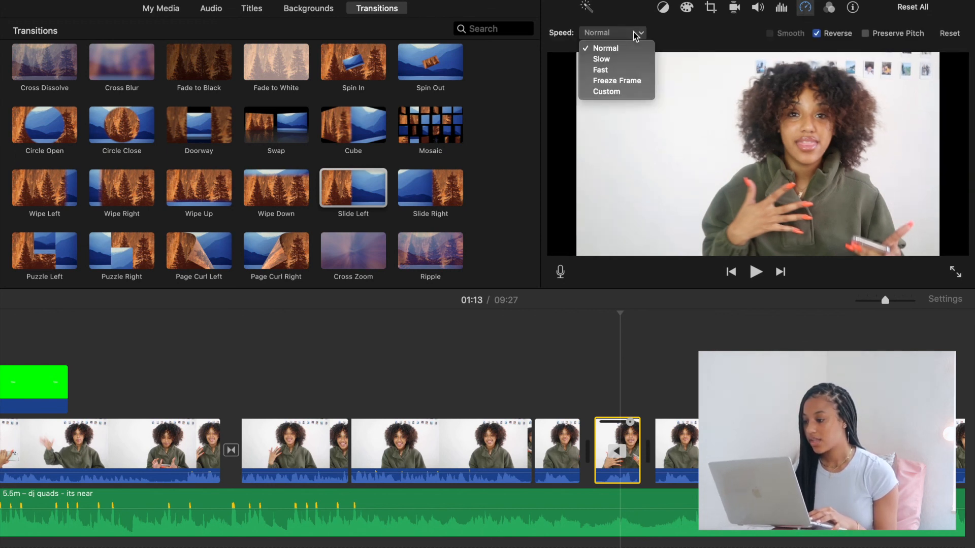
click(624, 68)
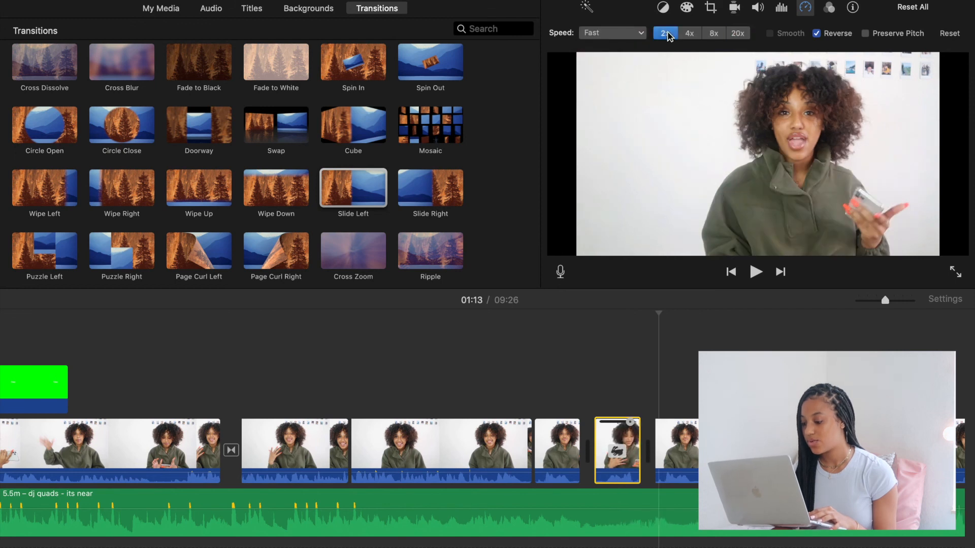
click(523, 385)
key(space)
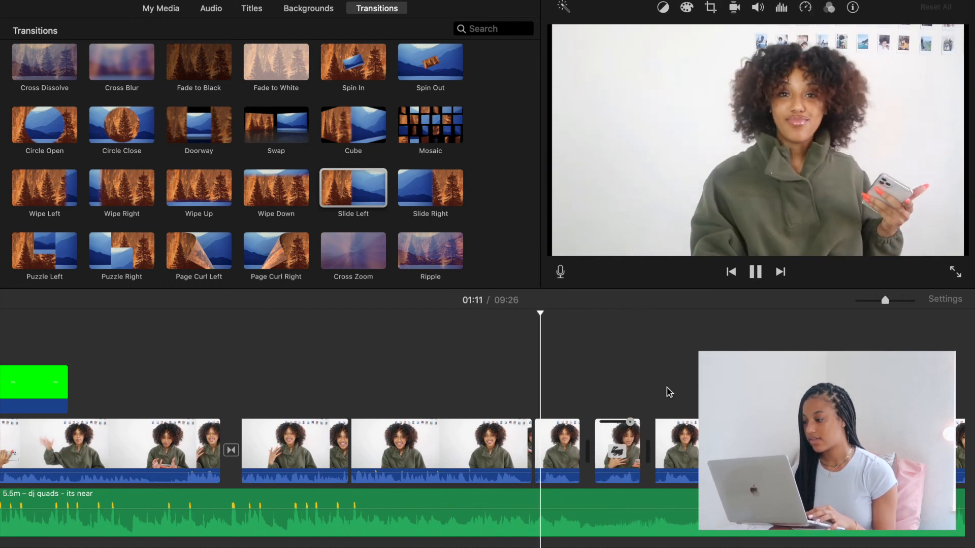